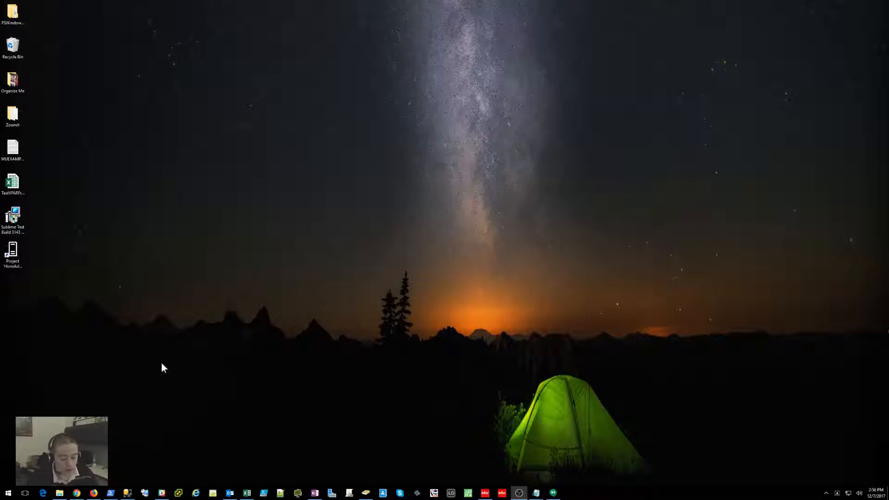
Step: Download the KeePass 2.37 installer in Firefox and run KeePass-2.37-Setup.exe from Downloads
click(95, 494)
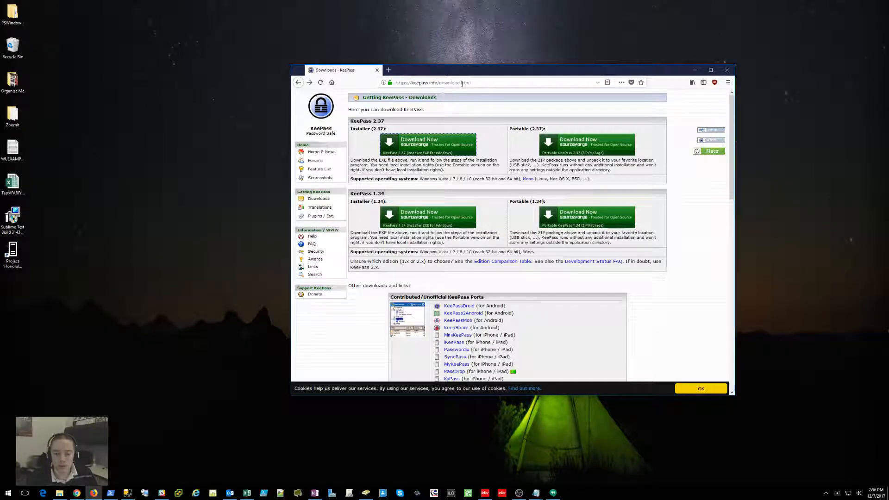
click(416, 148)
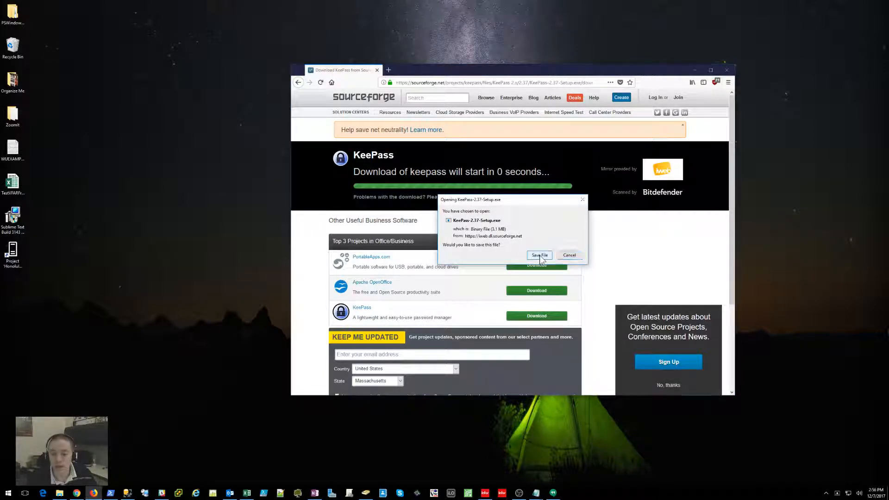
click(540, 255)
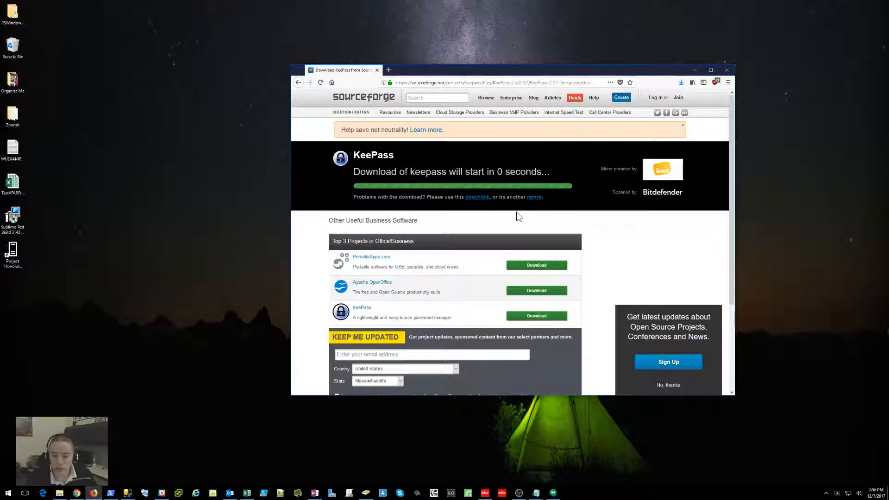
click(681, 83)
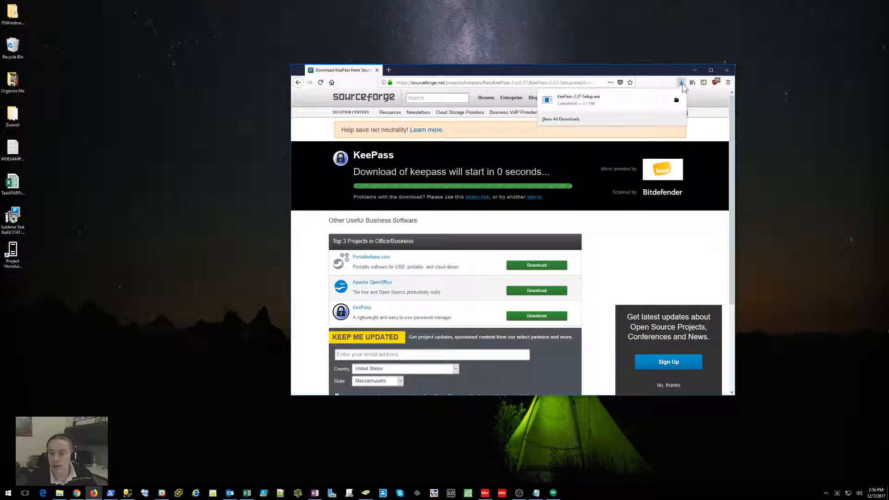
click(588, 105)
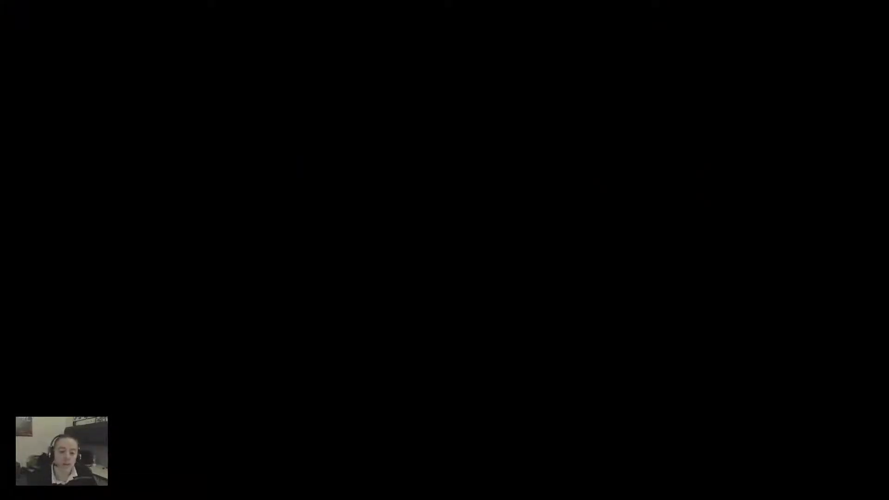
Step: Allow the installer to run, choose English as the setup language, and accept the licence
click(415, 302)
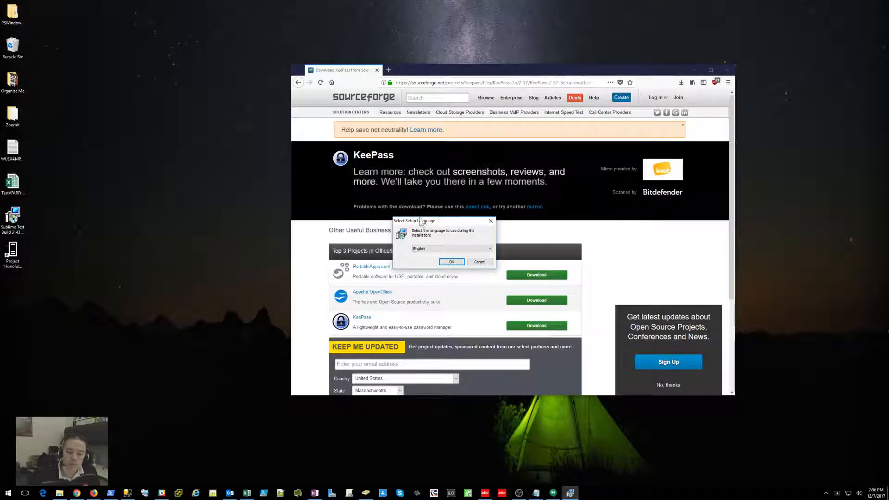
drag(421, 221, 264, 180)
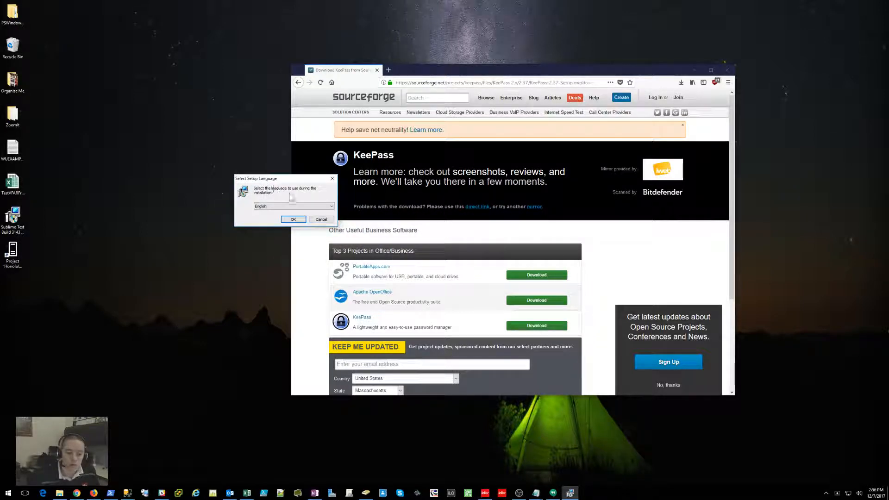
drag(290, 180, 252, 161)
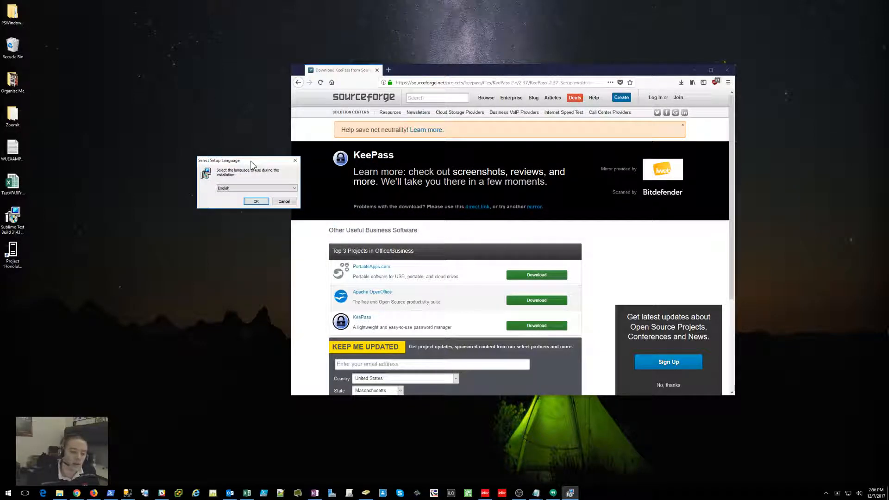
click(257, 203)
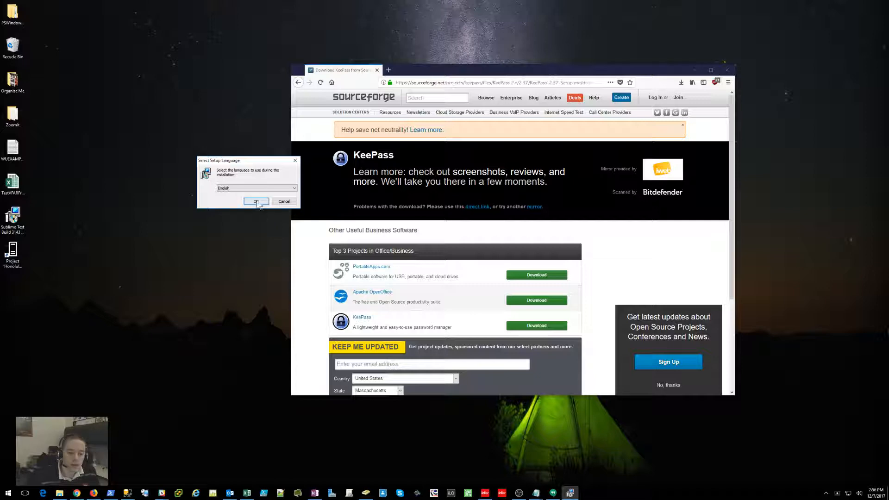
drag(408, 180, 222, 150)
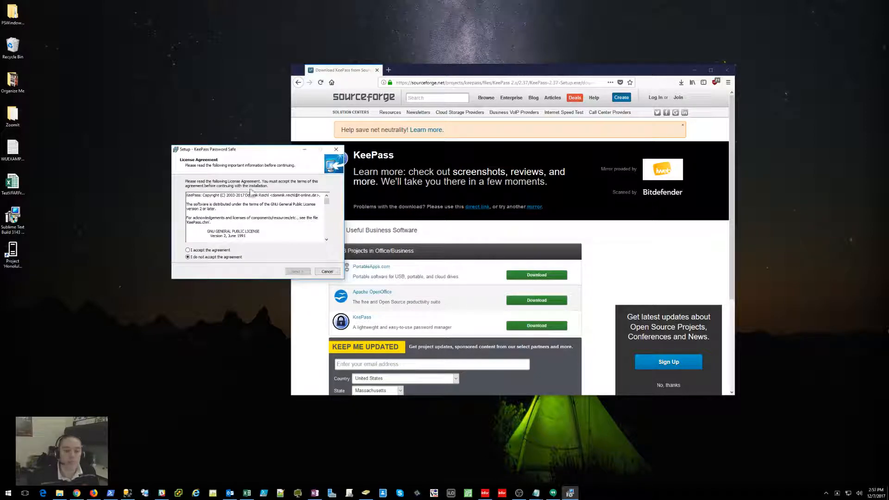
click(220, 251)
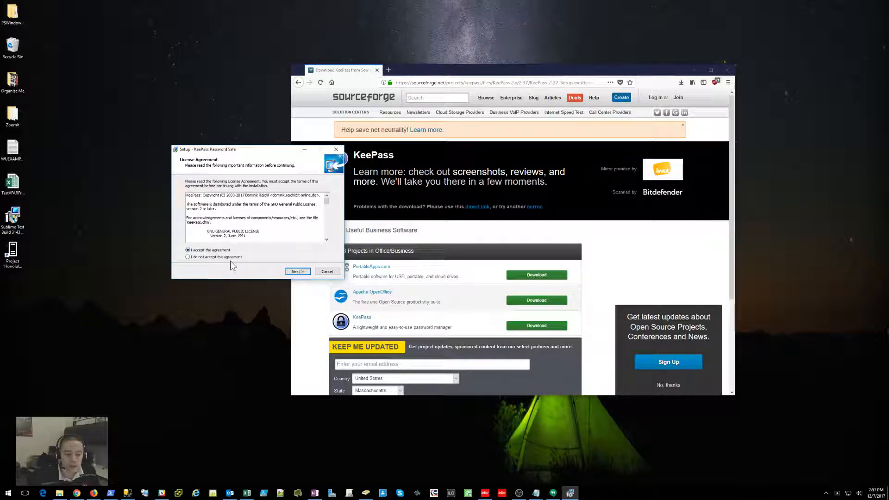
Step: Install KeePass with the default folder, components and additional tasks
click(298, 272)
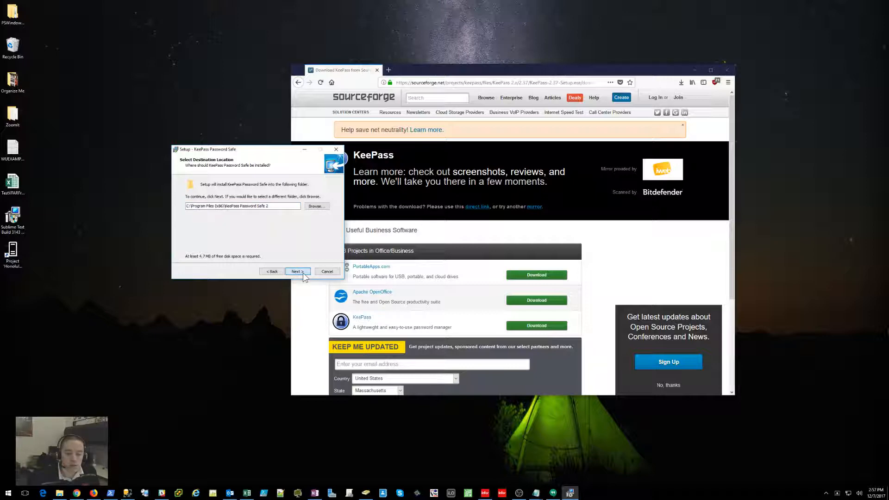
click(298, 271)
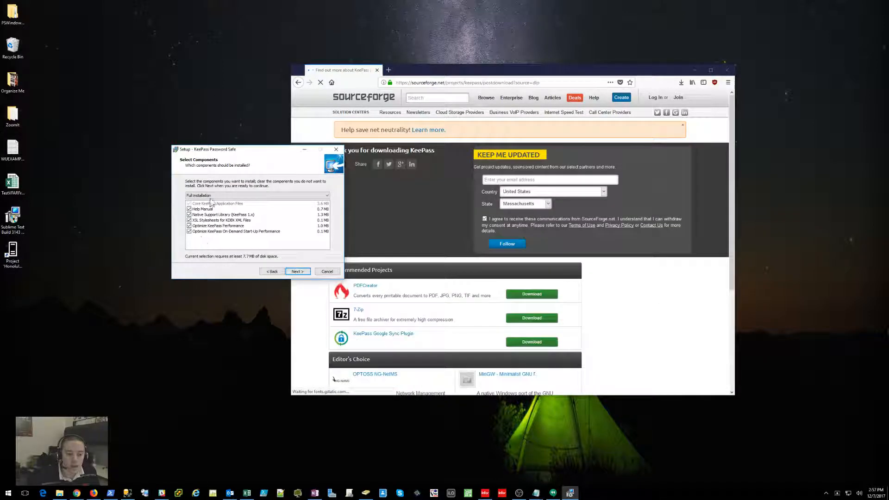
click(299, 271)
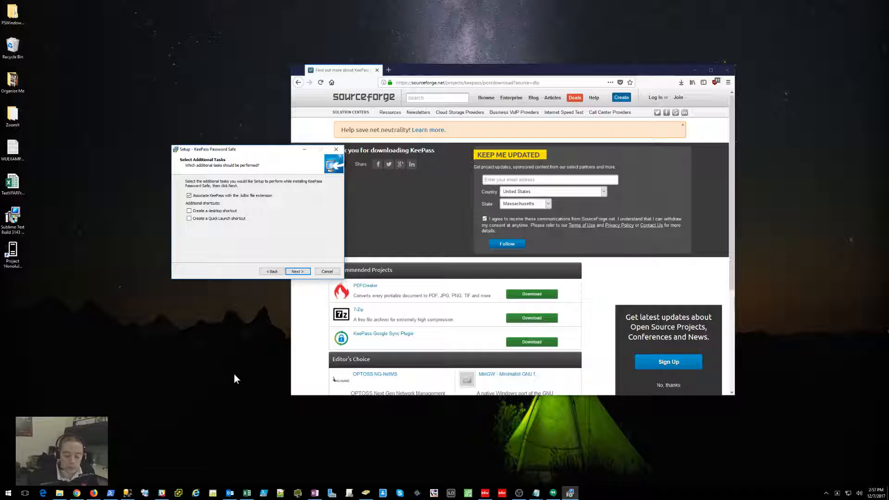
click(298, 271)
click(297, 271)
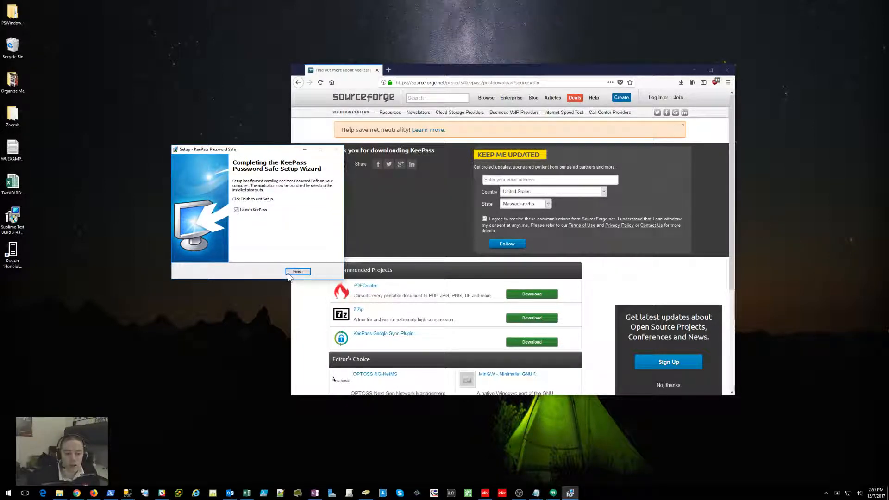
drag(253, 151, 194, 189)
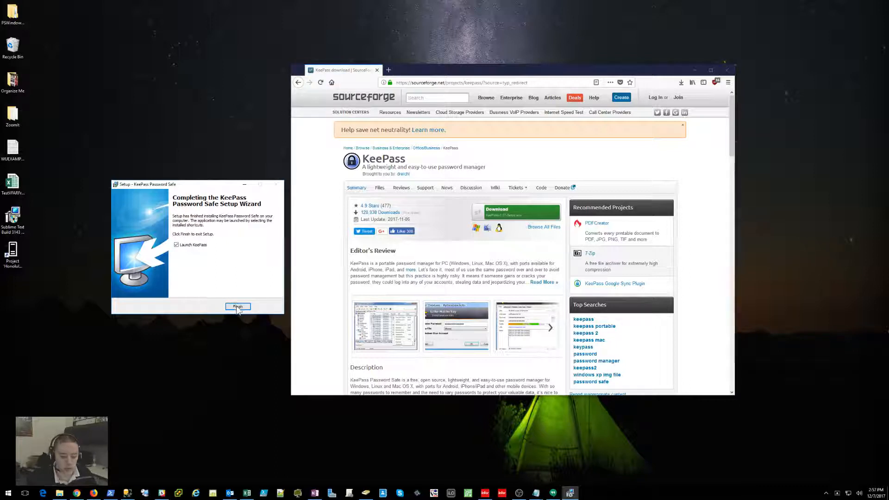
Step: Finish setup to launch KeePass, close Firefox, and cancel the Open Database prompt
click(238, 307)
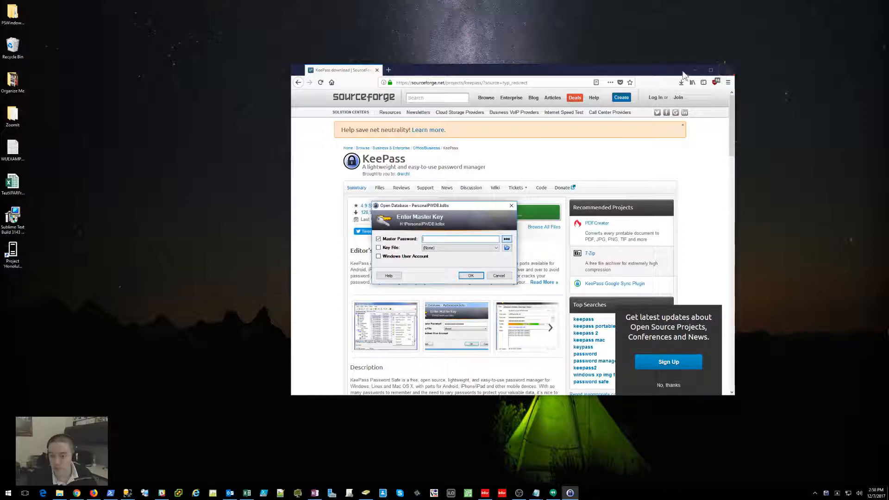
click(722, 73)
drag(462, 206, 428, 177)
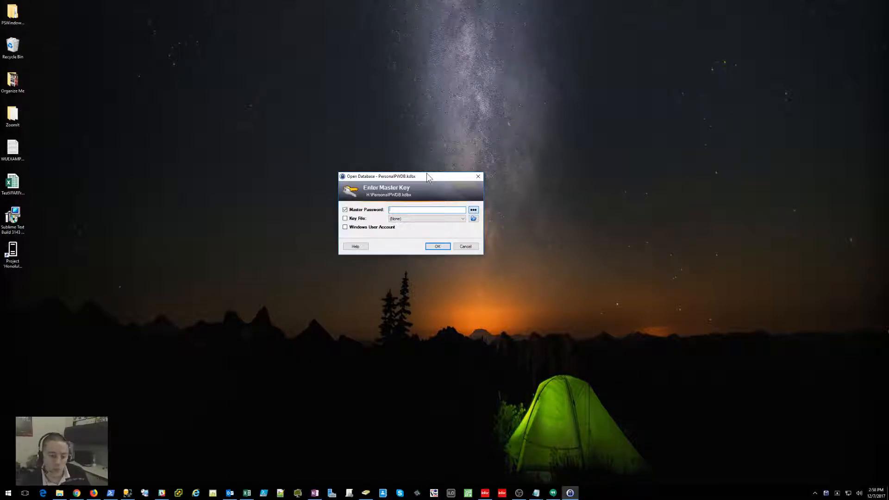
click(463, 246)
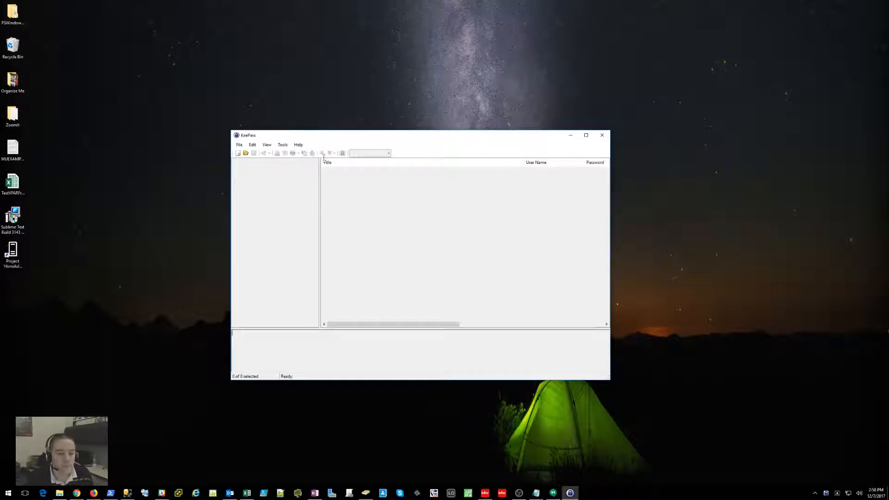
drag(344, 135, 377, 127)
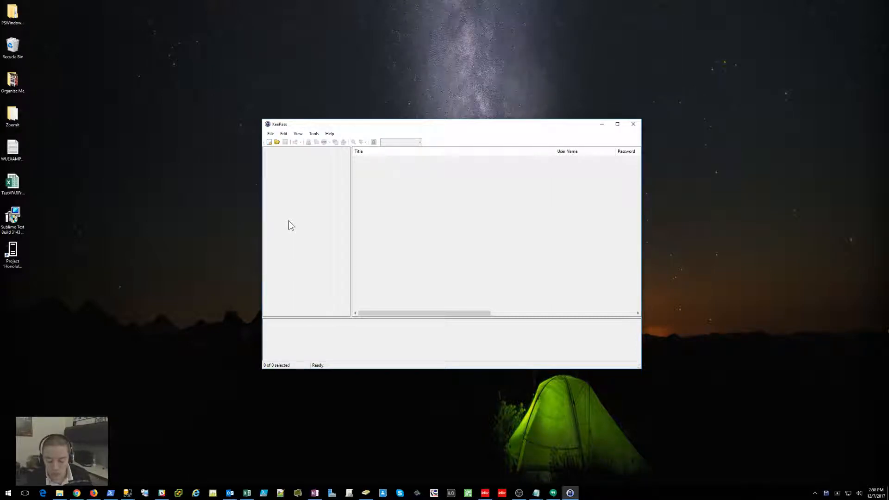
click(270, 133)
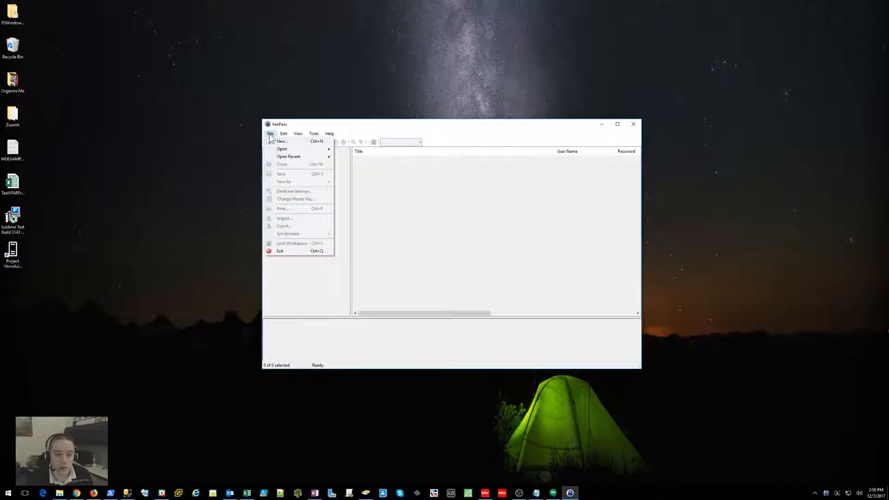
Step: Create a new database saved as NewDatabase.kdbx on the Desktop
click(270, 134)
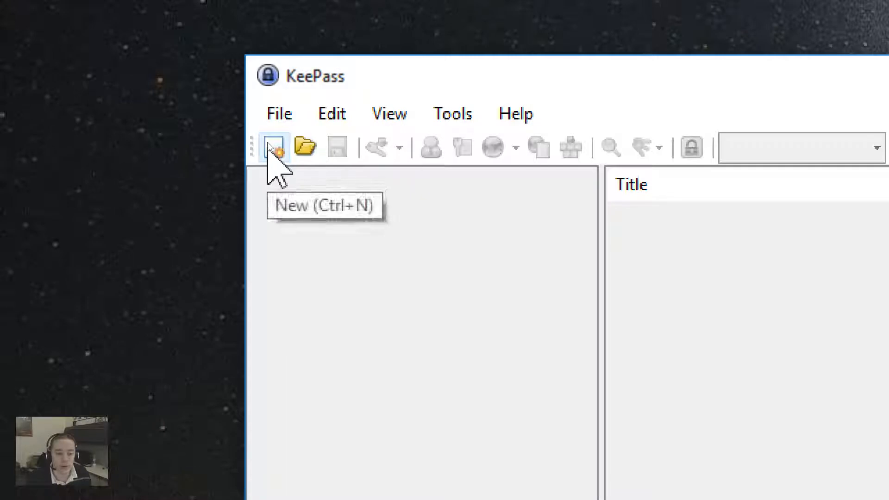
click(271, 147)
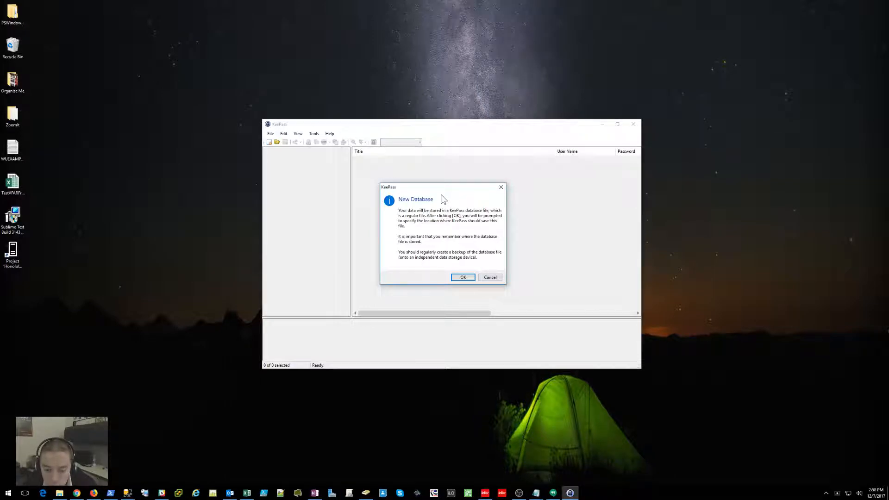
click(460, 277)
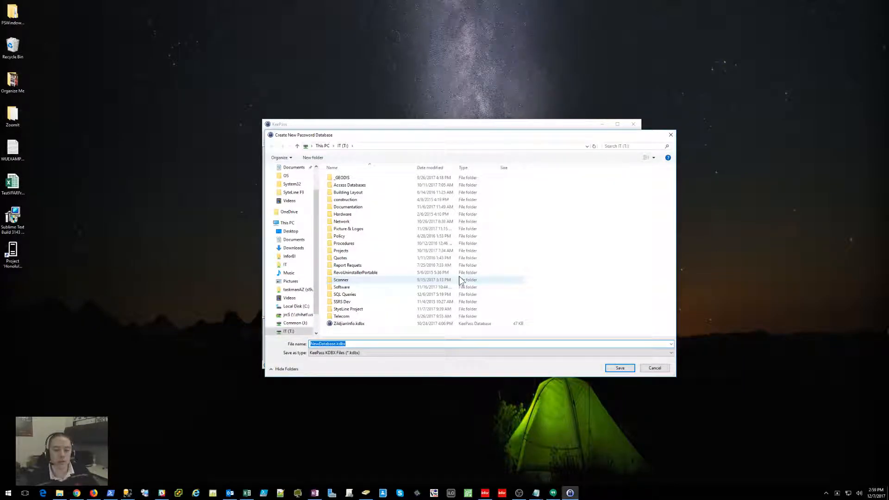
scroll(296, 194, up, 2)
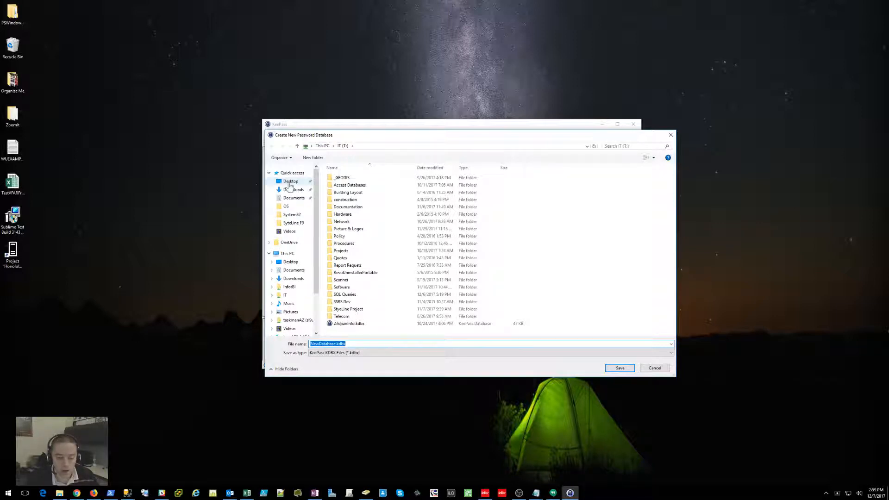
click(289, 183)
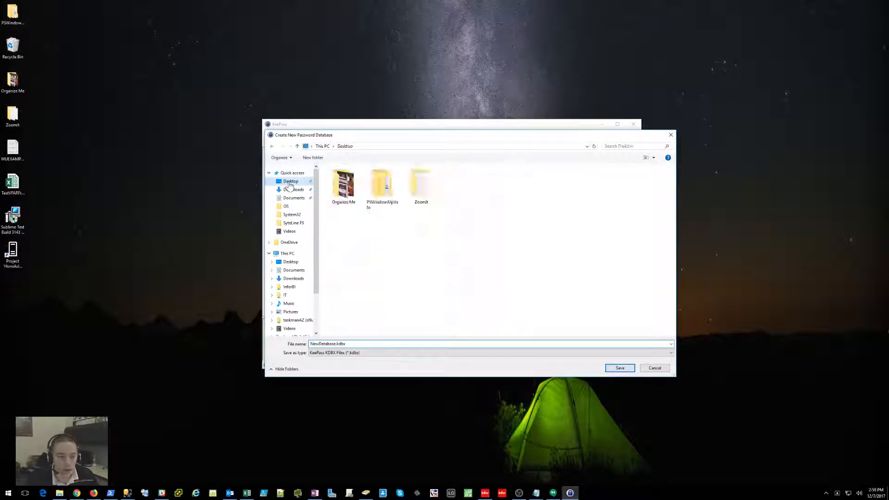
click(375, 343)
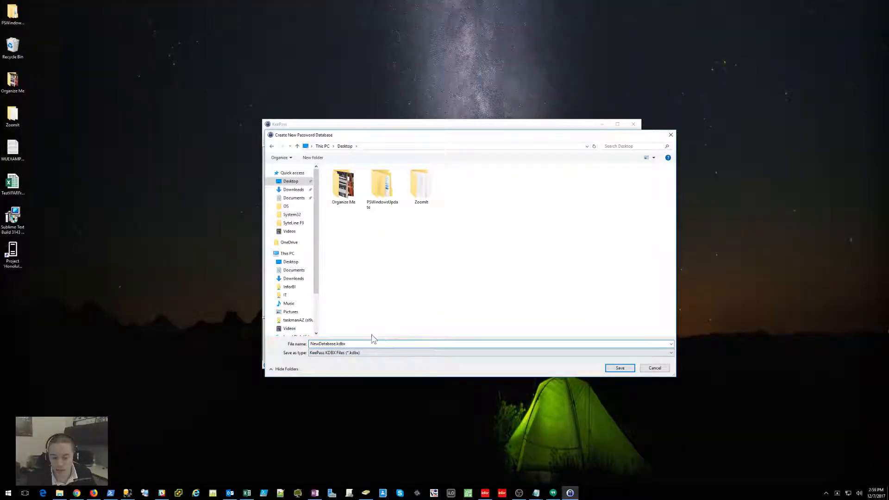
click(607, 369)
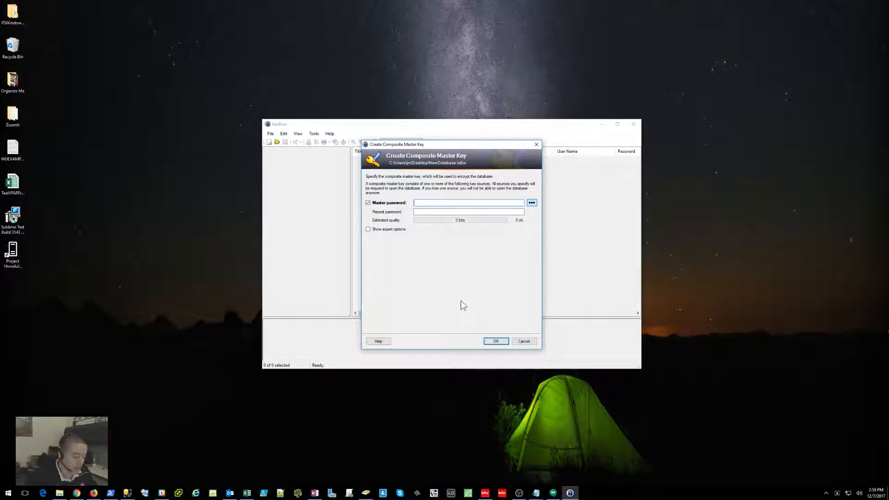
Step: Enter the master password, repeat it, and accept the master key
text(********)
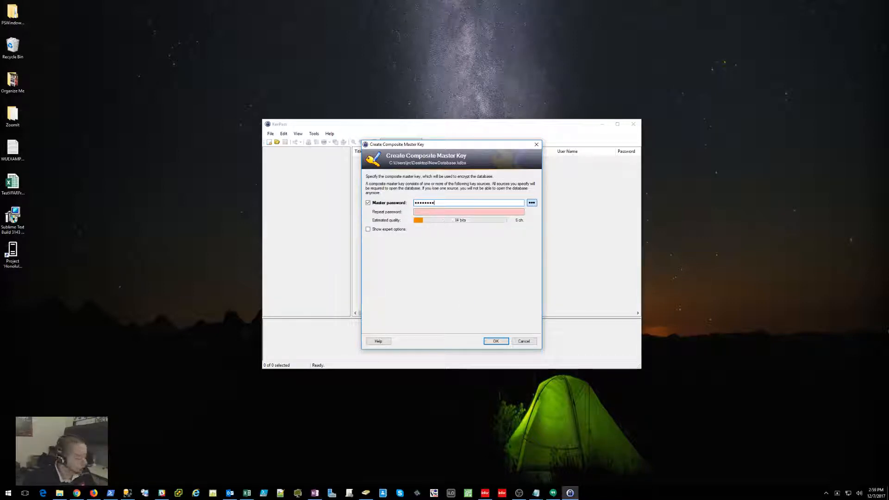
text(*)
key(Tab)
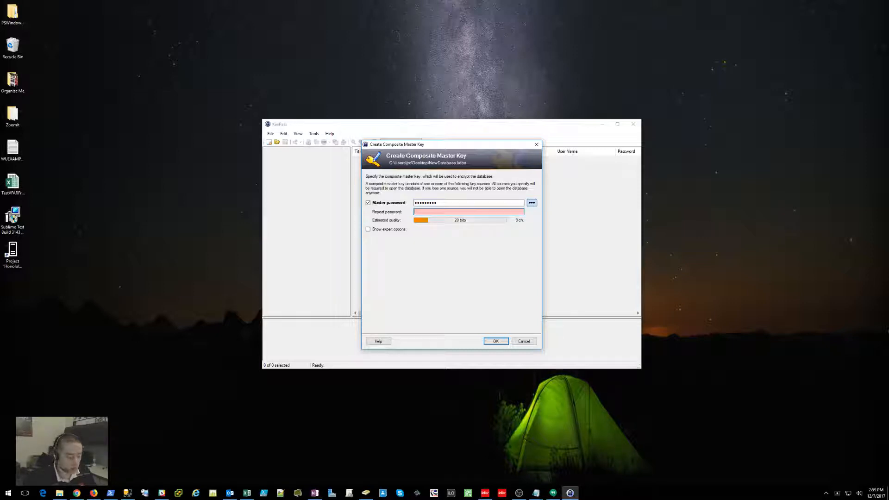
text(*********)
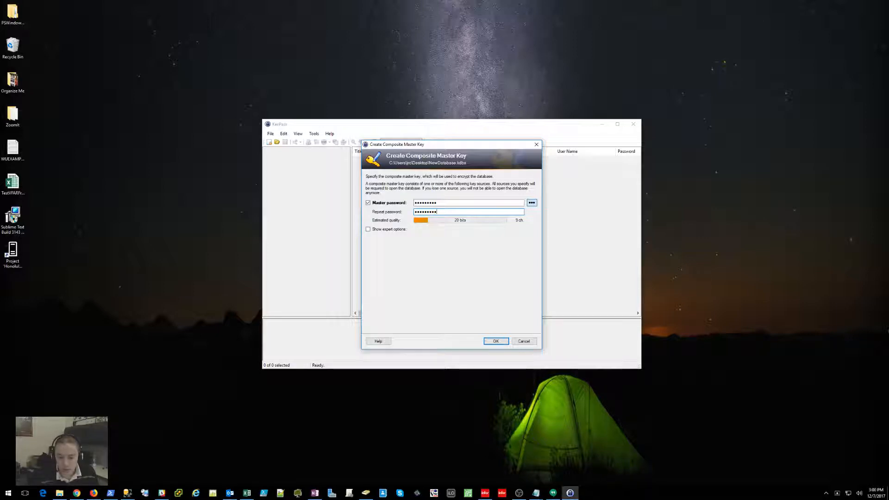
click(503, 341)
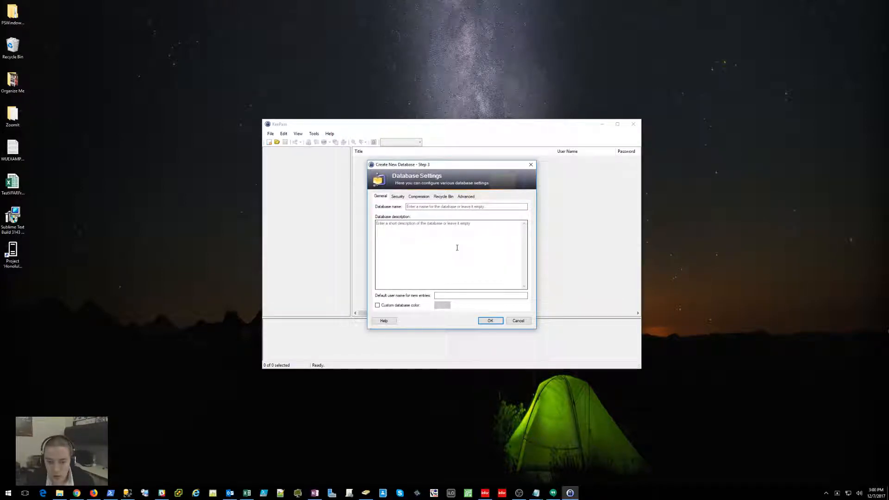
Step: Give the database a name based on its owner's name and accept the database settings
click(424, 206)
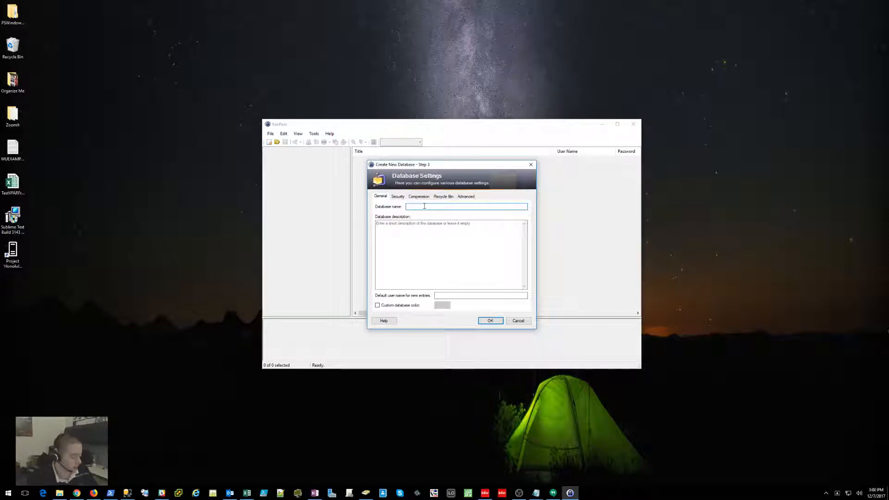
text(Jim's Database)
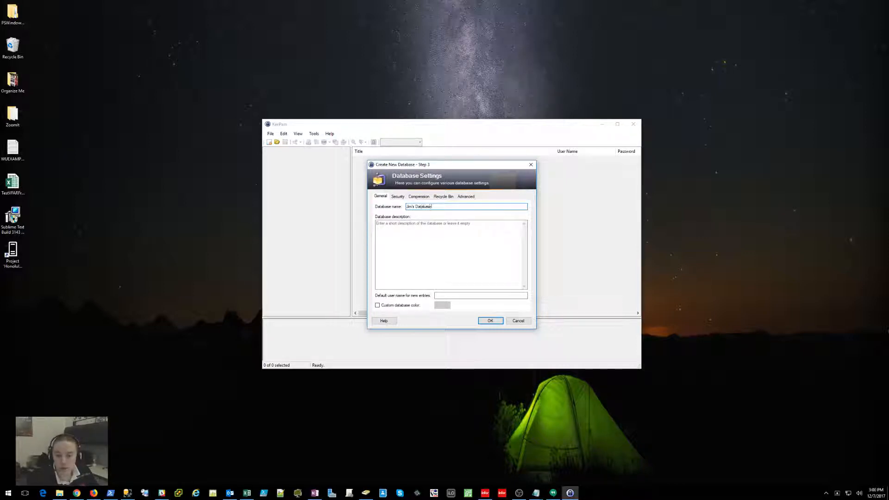
click(437, 230)
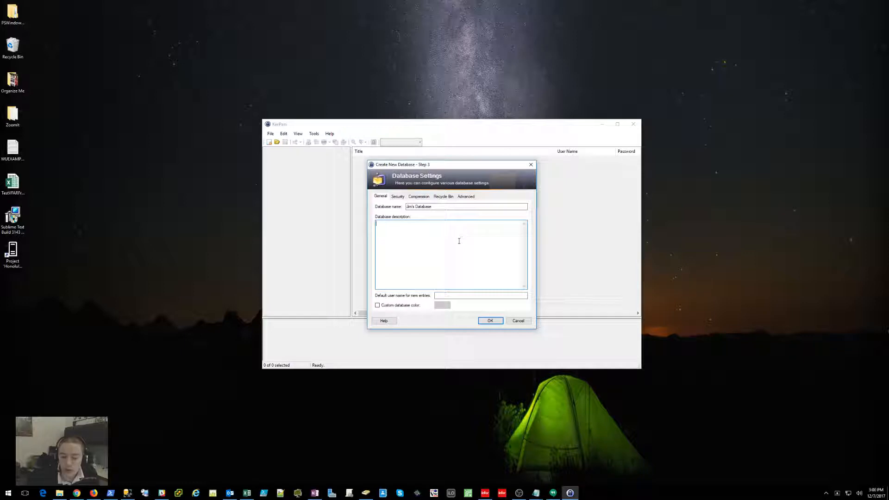
click(492, 321)
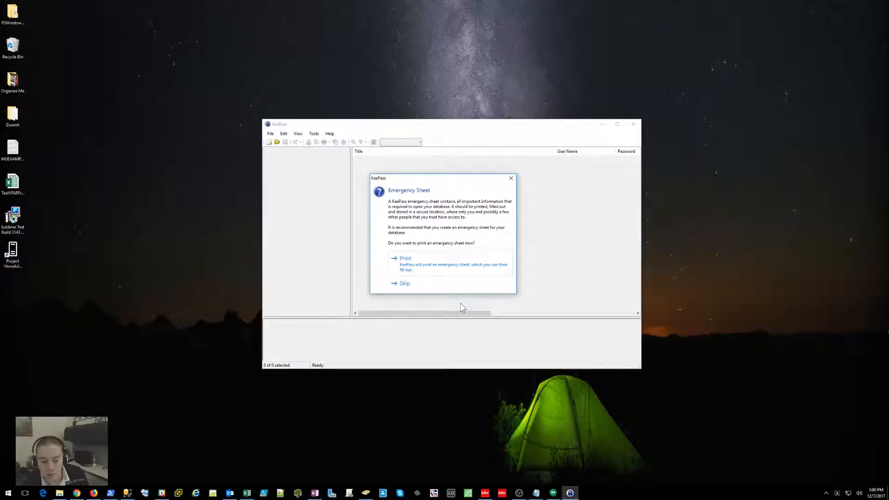
Step: Skip the emergency sheet and browse the General, Windows and Internet groups
click(399, 284)
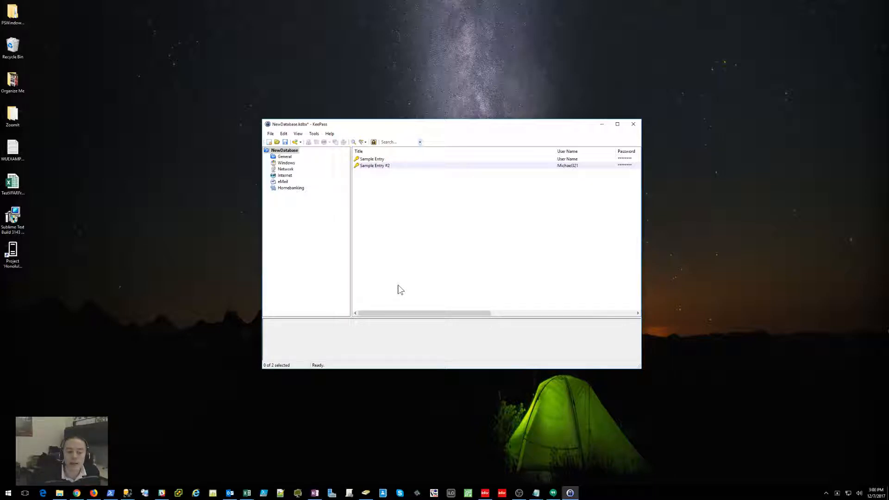
click(285, 157)
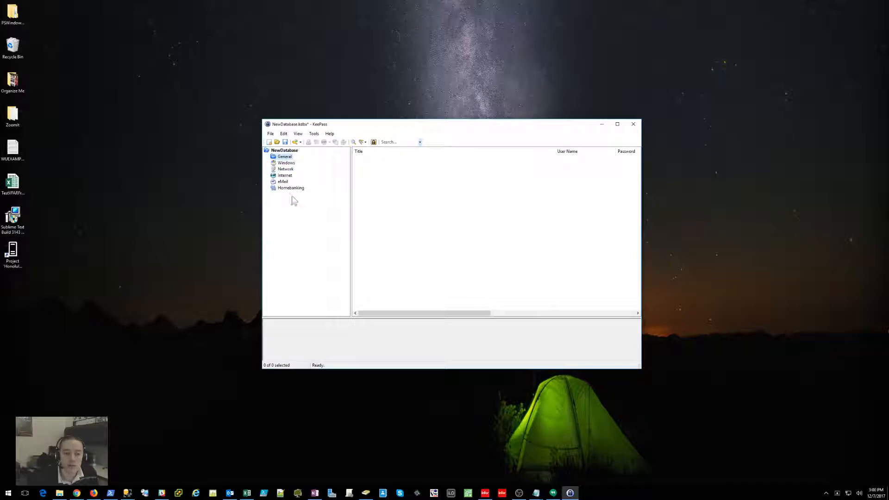
click(286, 163)
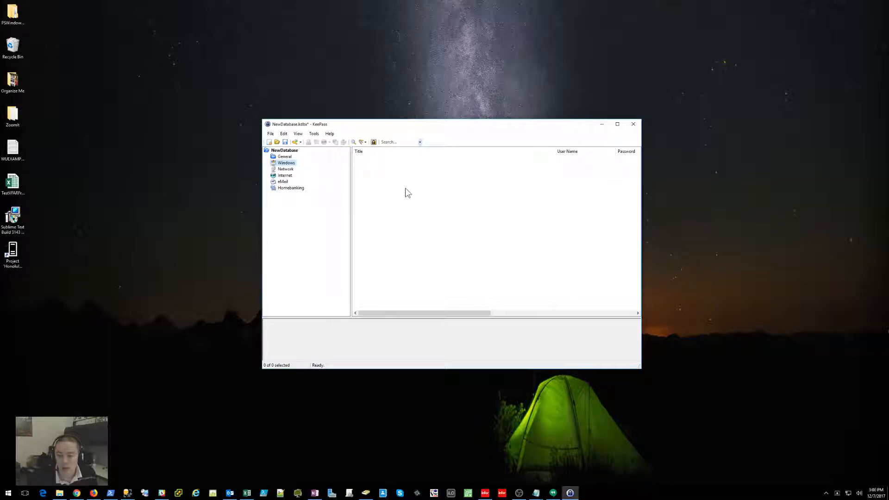
click(287, 176)
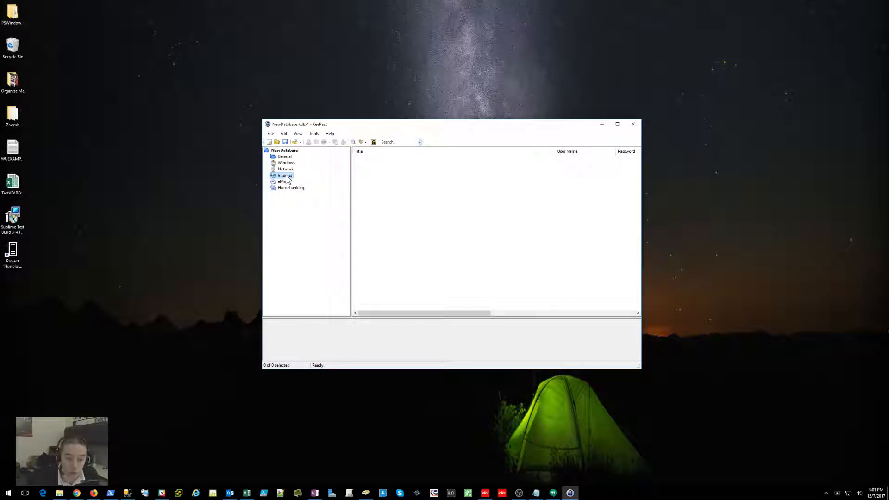
Step: Add a group named Work under the NewDatabase root group
click(291, 189)
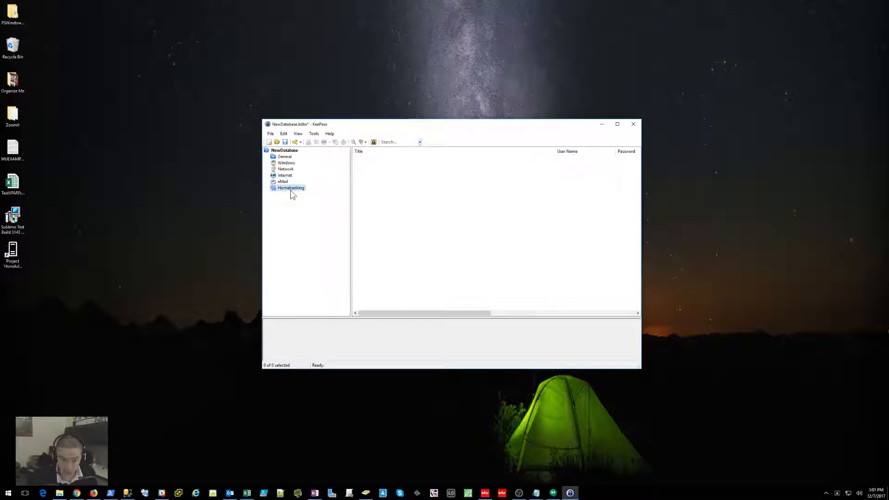
click(287, 151)
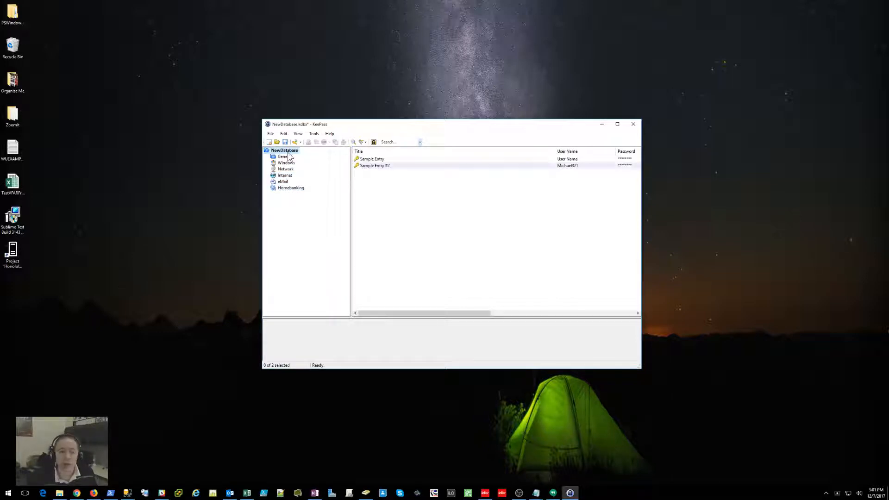
right_click(289, 153)
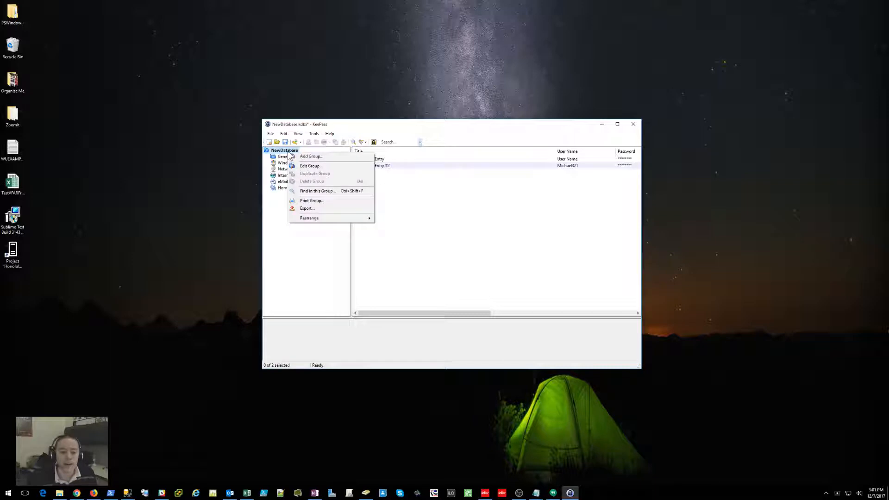
click(324, 157)
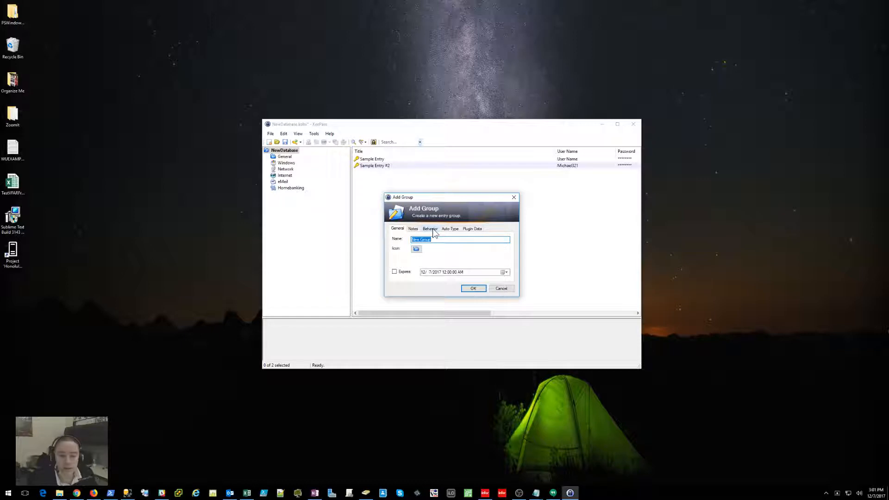
text(Work)
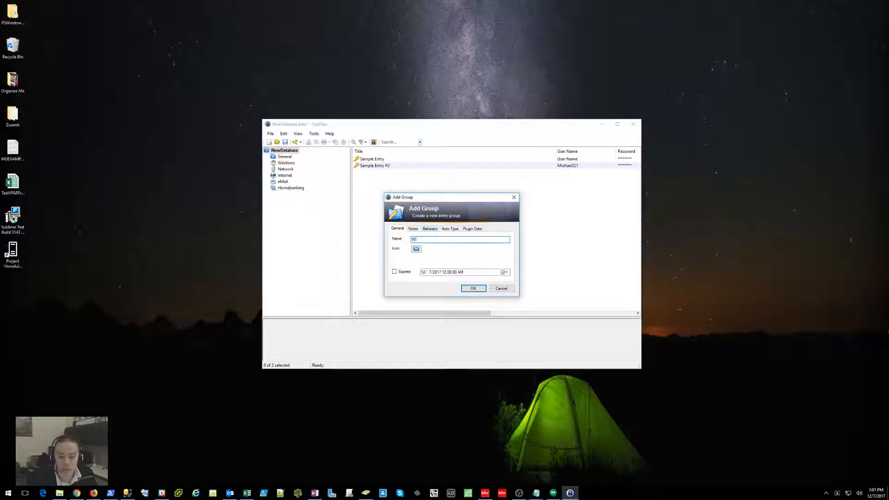
click(468, 290)
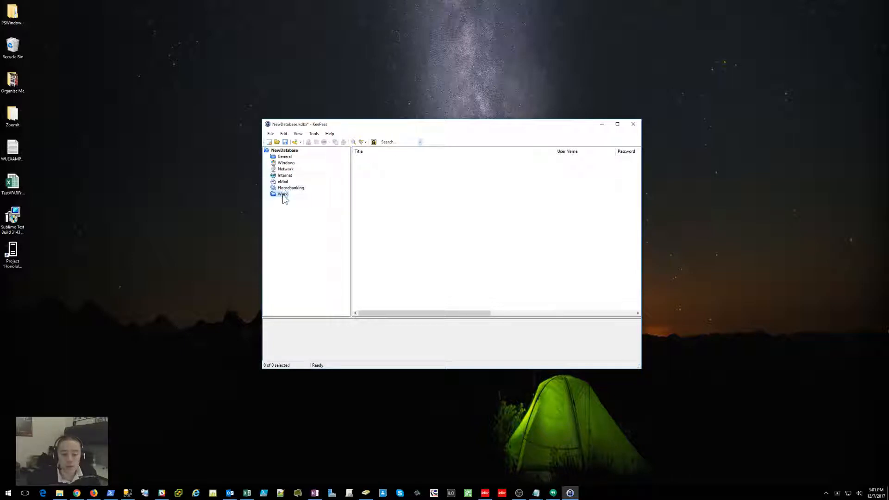
click(284, 157)
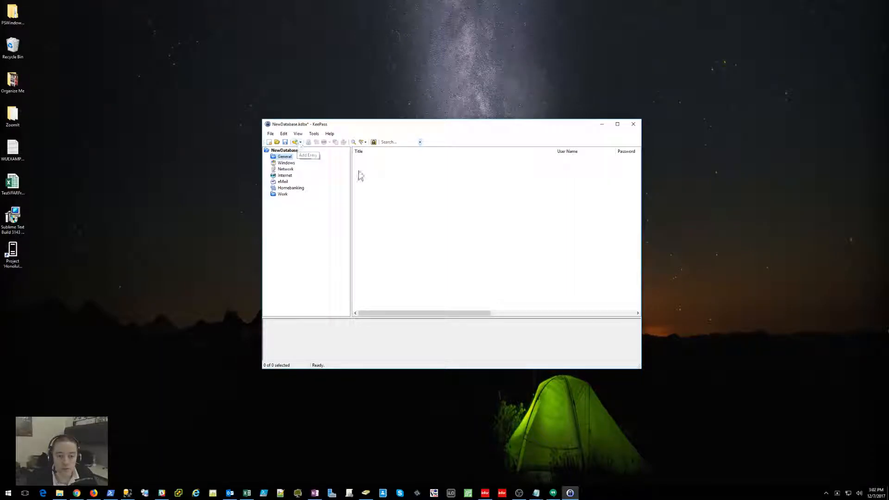
Step: Add a new entry titled Webmail Account Info with the account's e-mail address as user name
right_click(401, 181)
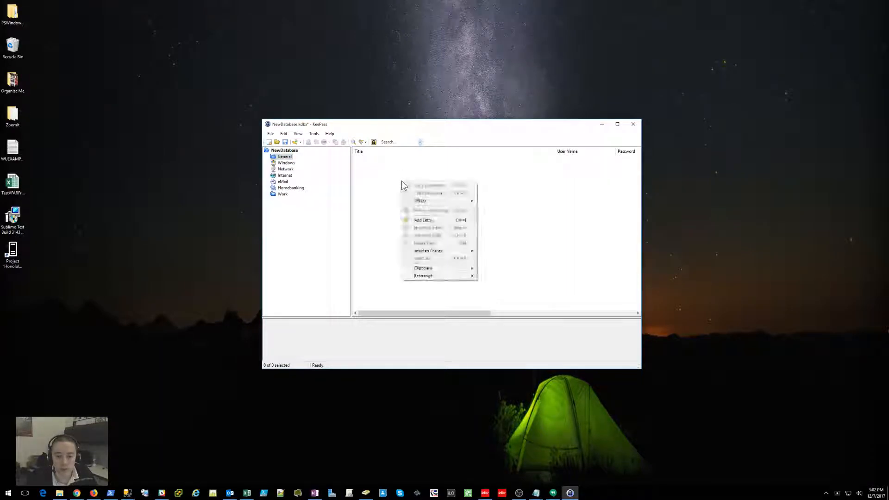
click(429, 221)
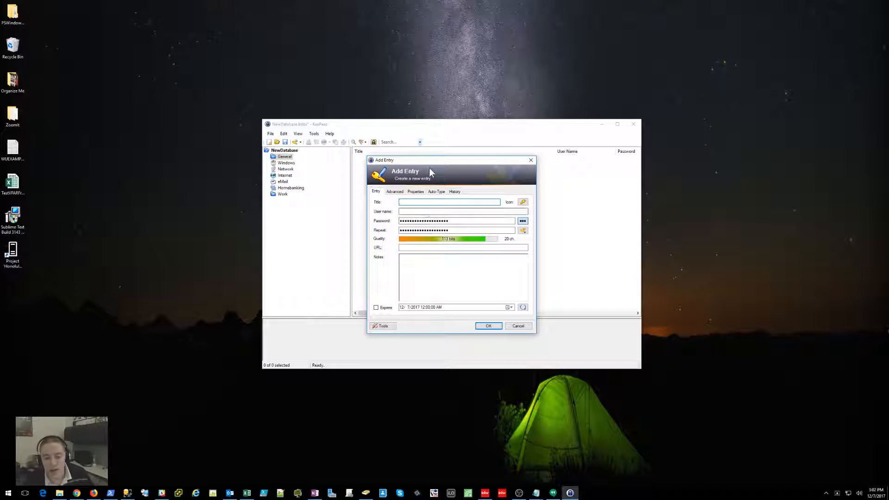
drag(431, 161, 410, 140)
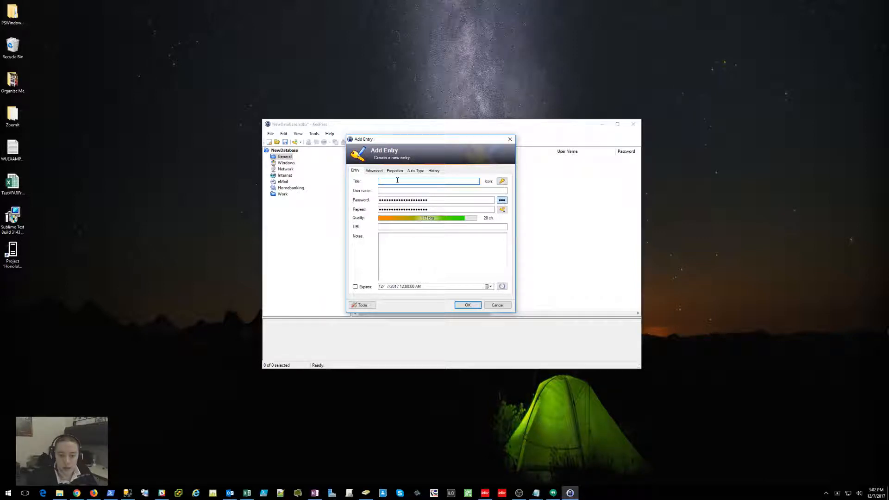
text(Webmail Account Info)
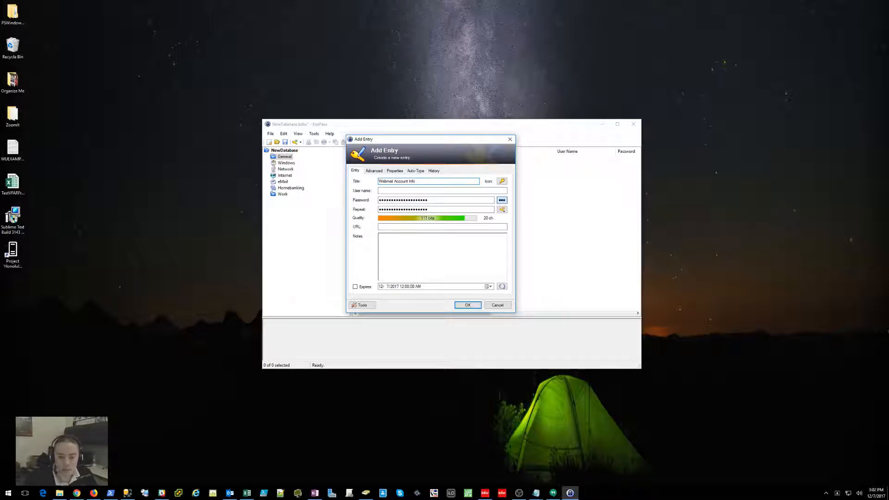
click(397, 191)
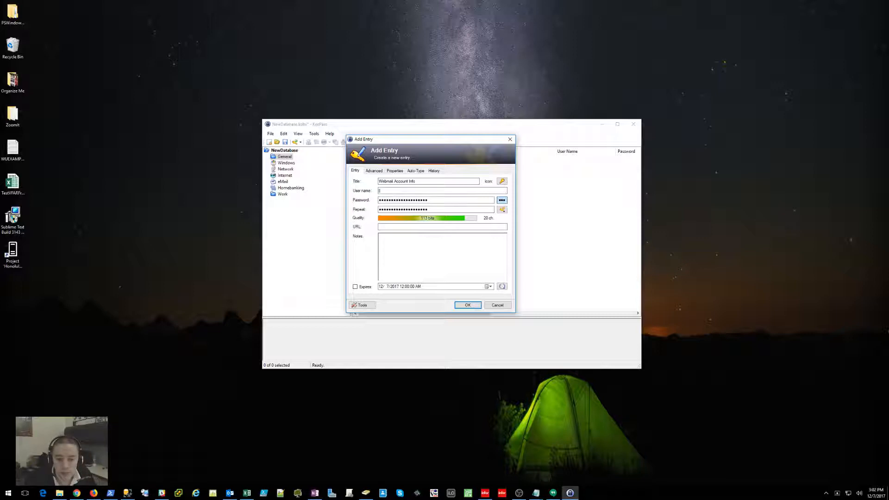
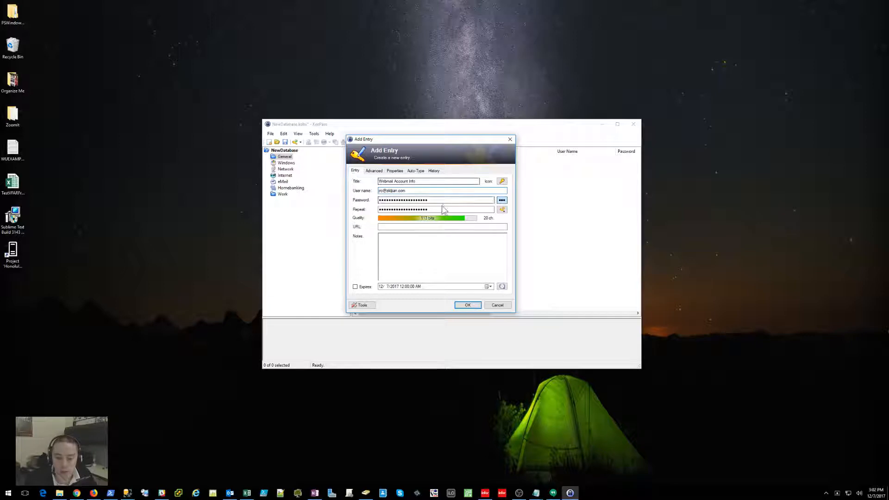
Step: Replace the generated password with a 9-character password and repeat it
drag(481, 200, 368, 202)
key(BackSpace)
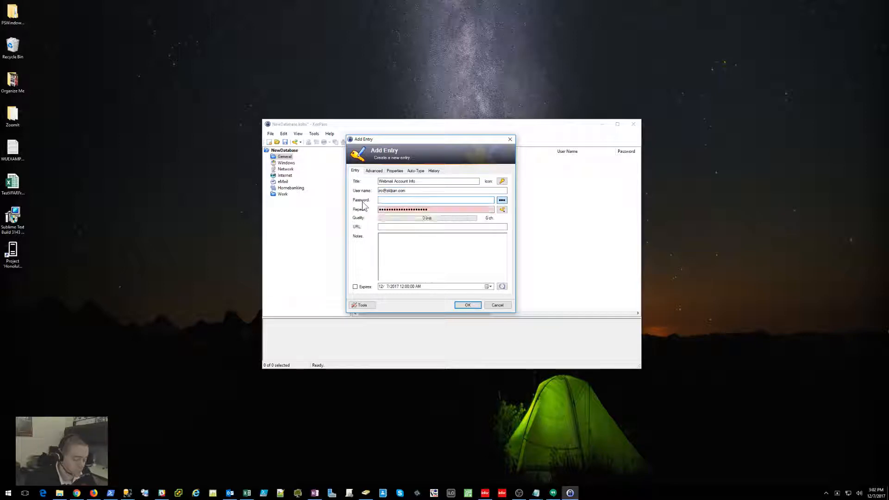
text(••••••)
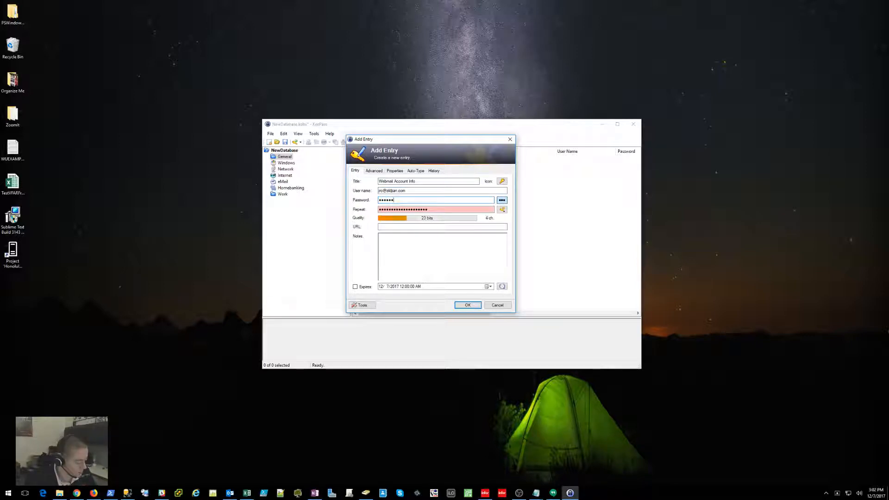
text(•••)
key(Tab)
key(Tab)
key(BackSpace)
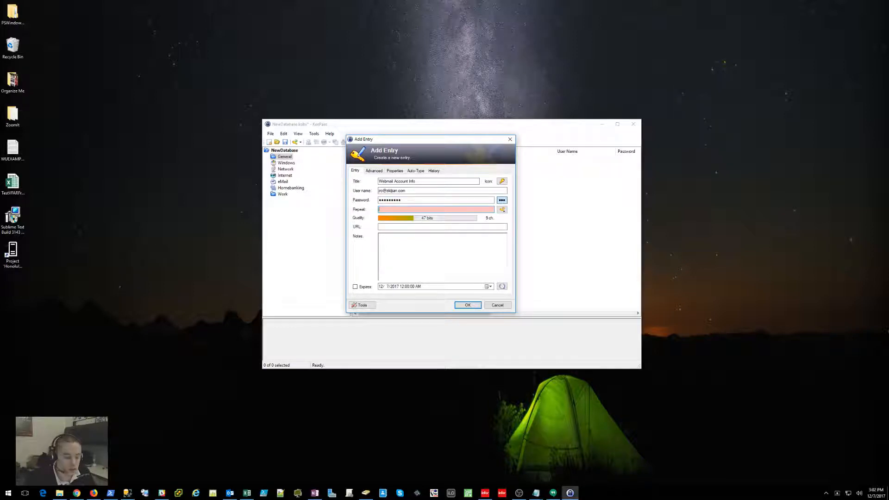
text(•••••••••)
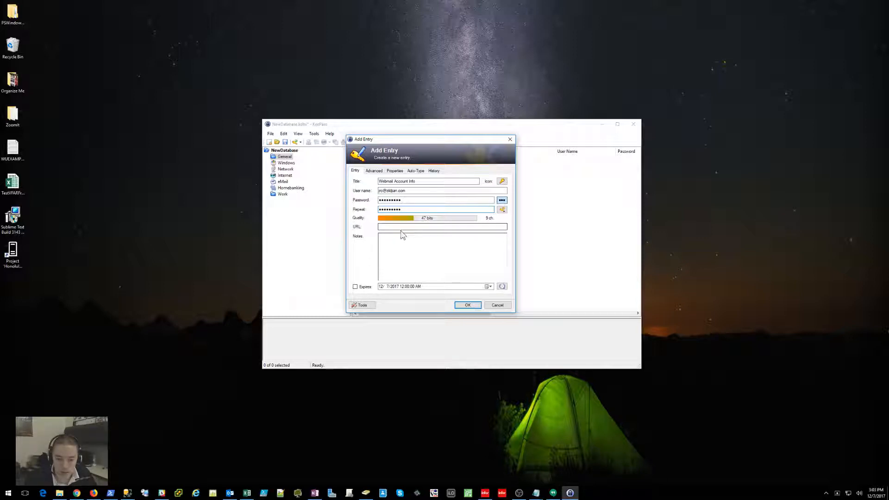
click(382, 227)
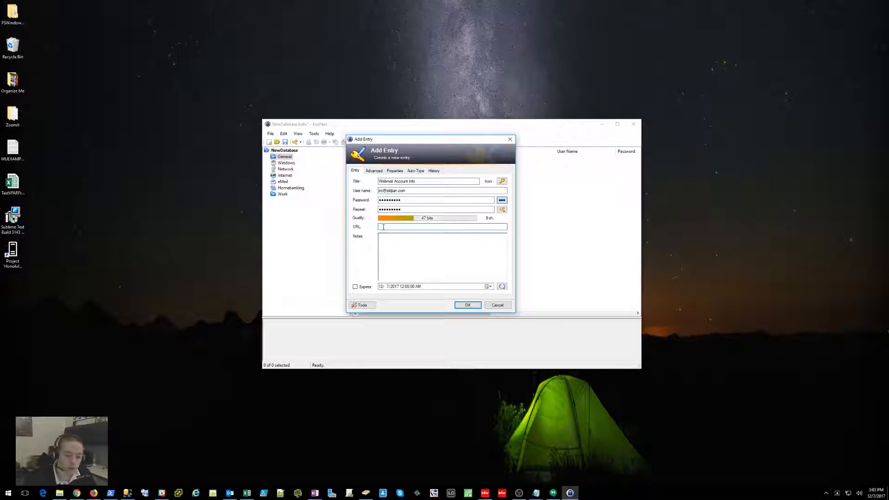
text(h)
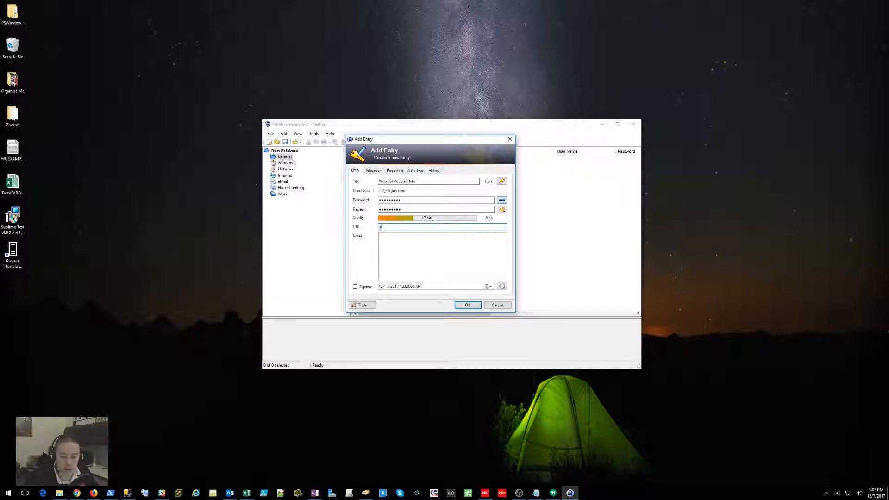
text(ttp://web)
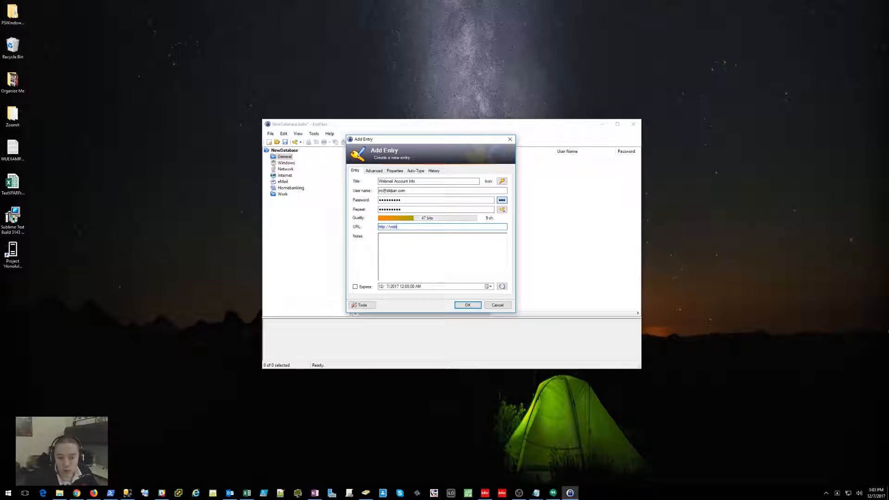
text(mail.thri)
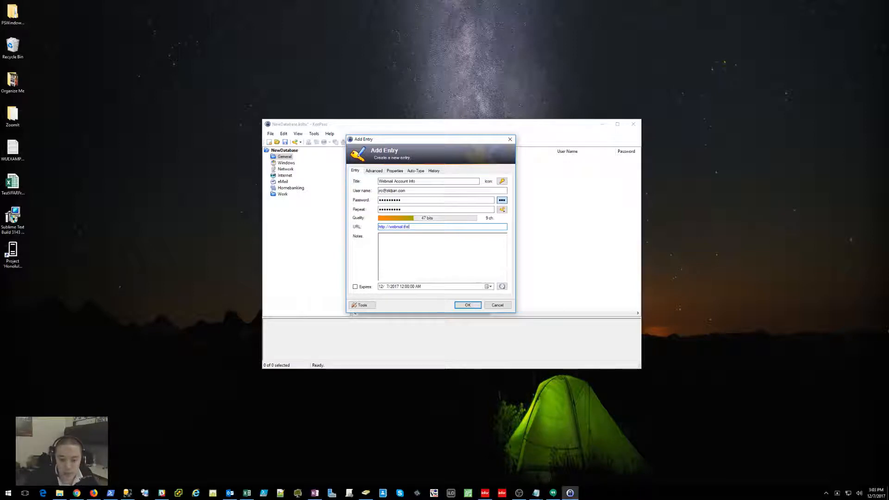
text(vehosted.com/)
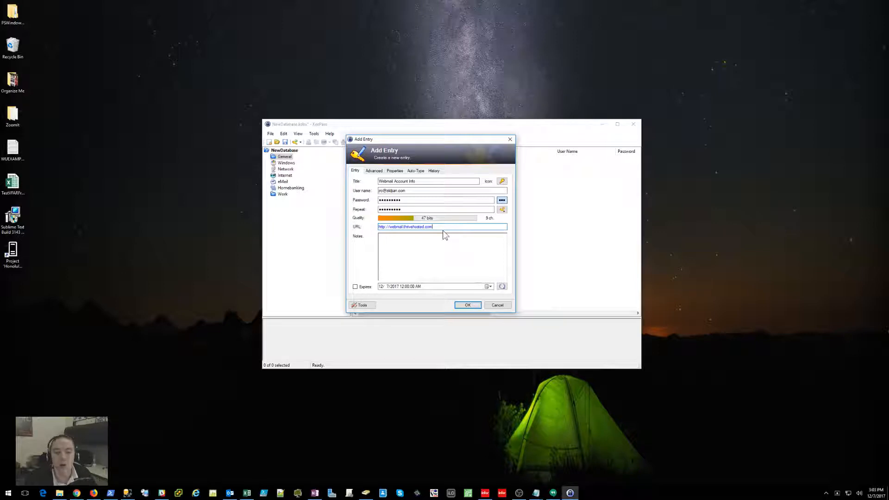
click(474, 306)
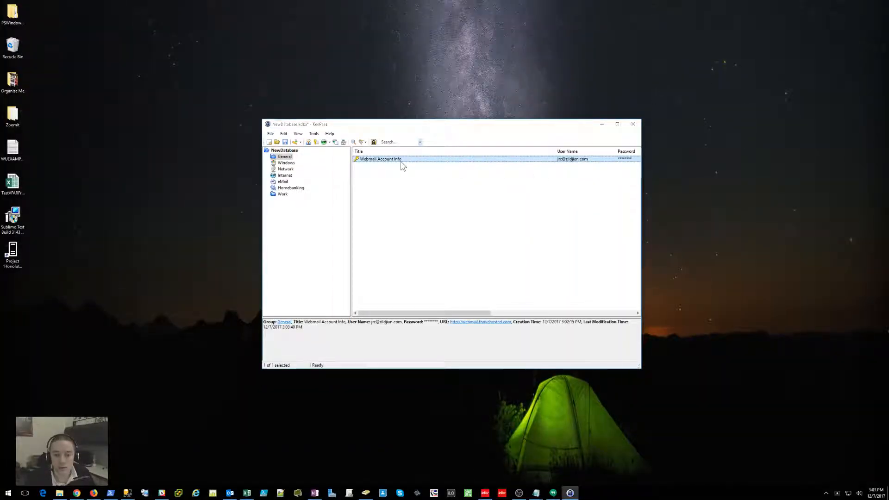
double_click(402, 164)
drag(485, 163, 441, 133)
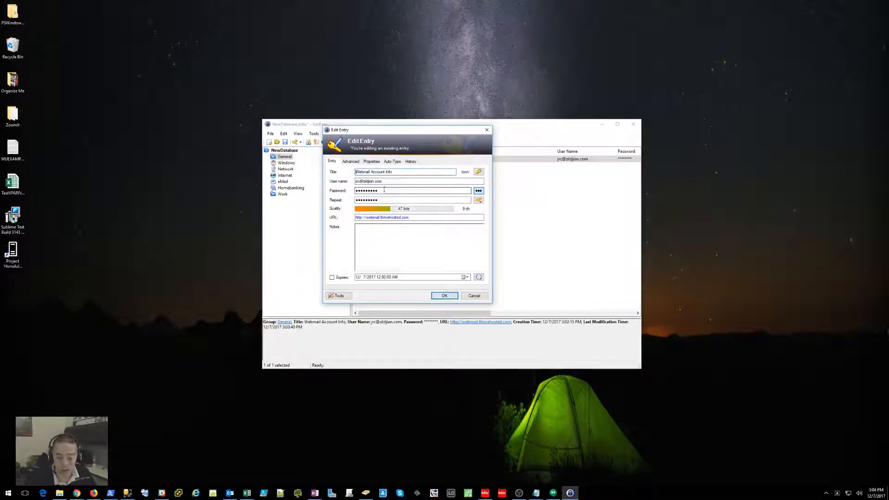
click(487, 132)
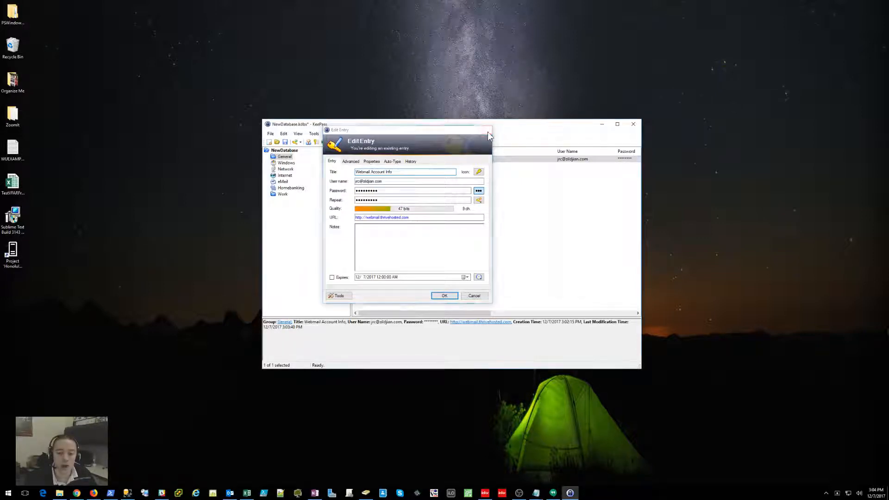
drag(468, 125, 424, 109)
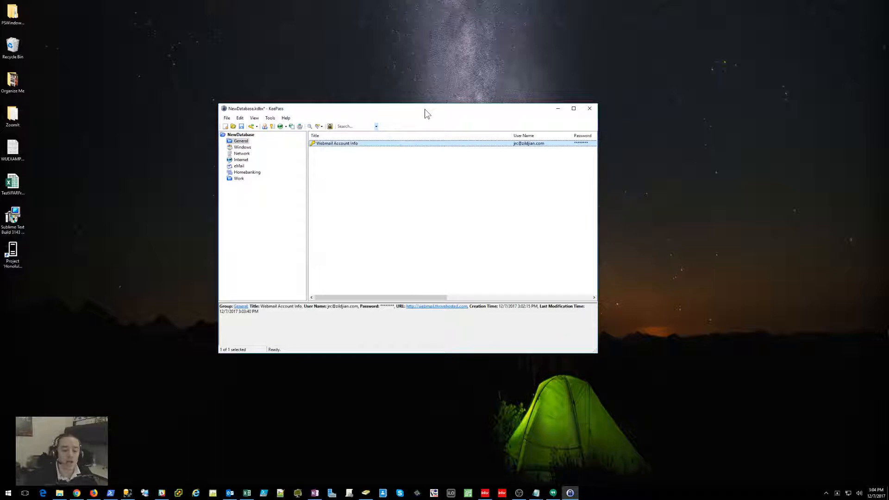
Step: Open the Webmail Account Info entry's URL in Firefox from its context menu
right_click(337, 145)
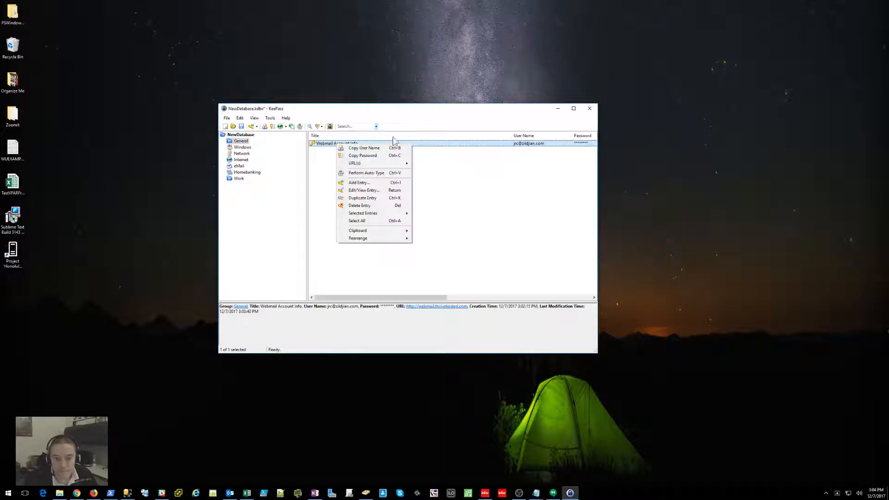
mouse_move(395, 165)
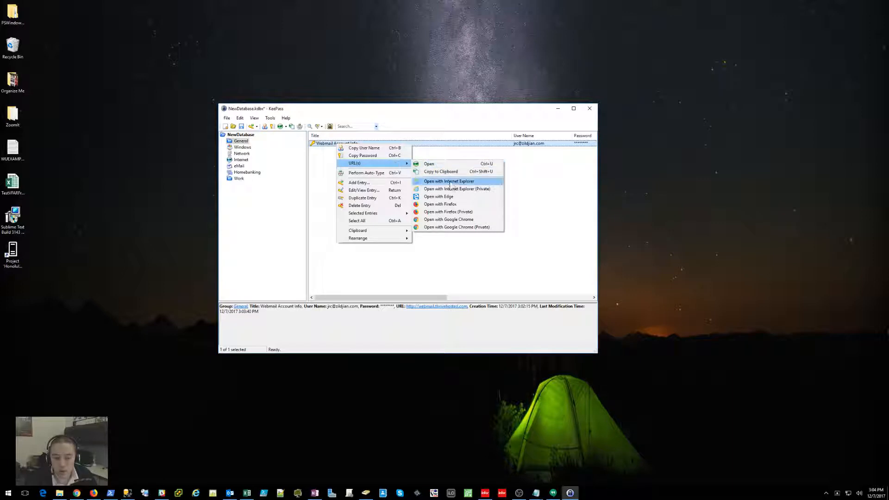
click(469, 204)
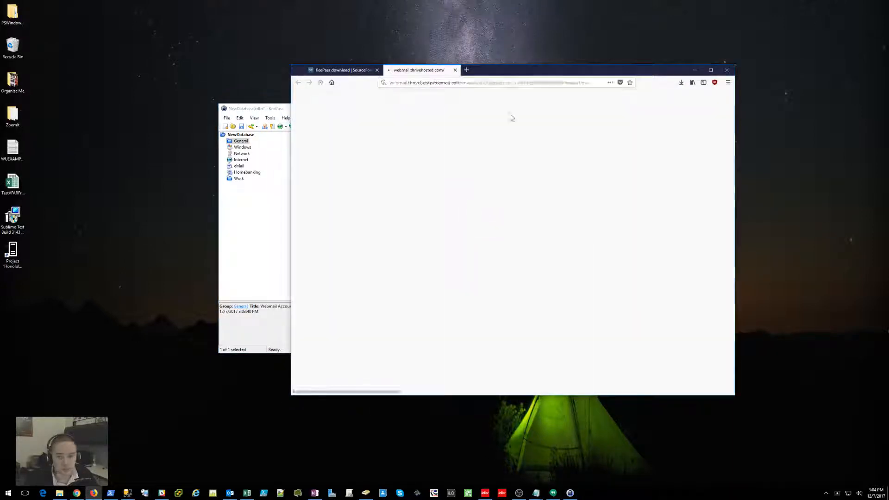
Step: Arrange the Firefox and KeePass windows side by side, with KeePass narrowed on the left
drag(512, 73, 618, 119)
drag(374, 113, 187, 92)
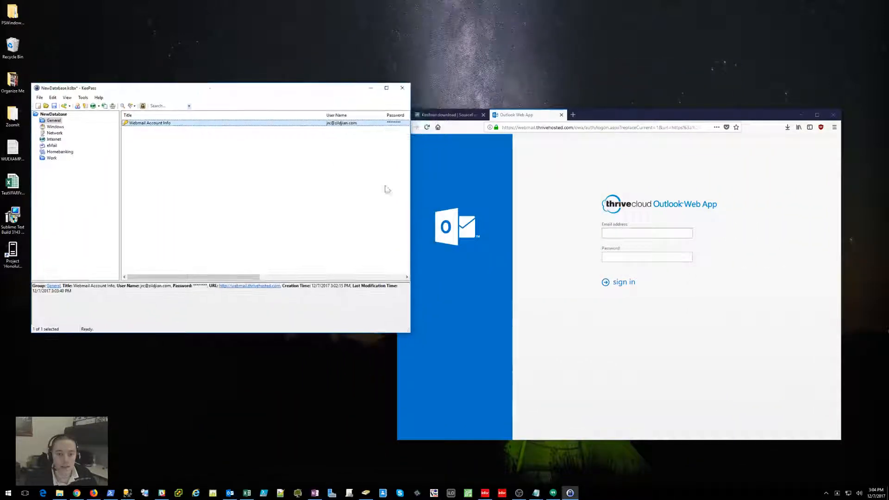
drag(410, 183, 378, 182)
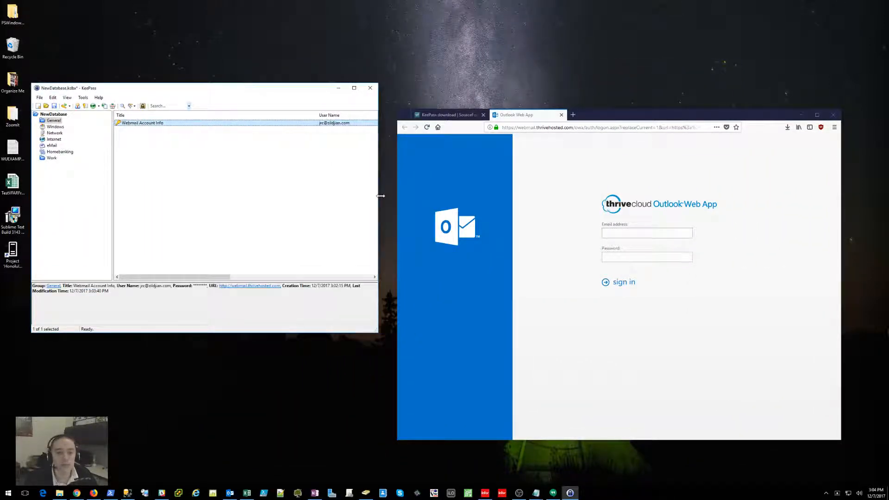
Step: Auto-Type the stored credentials into Outlook Web App and dismiss all reminders
right_click(220, 124)
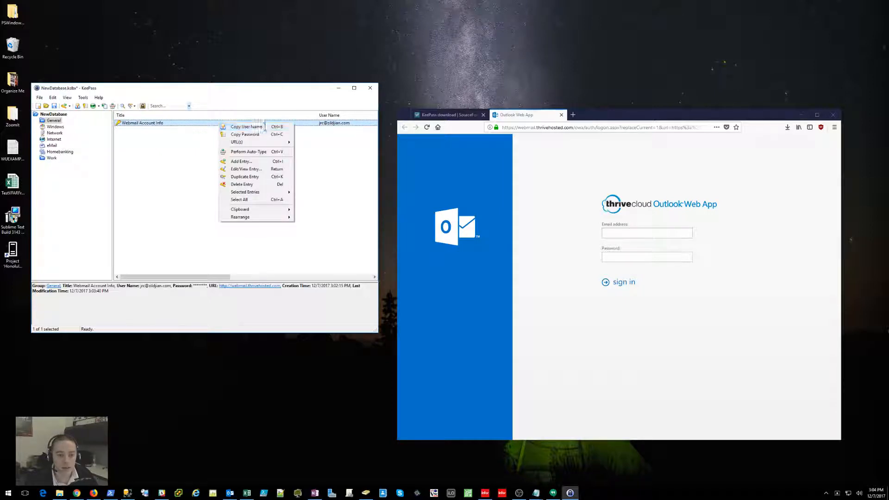
click(270, 152)
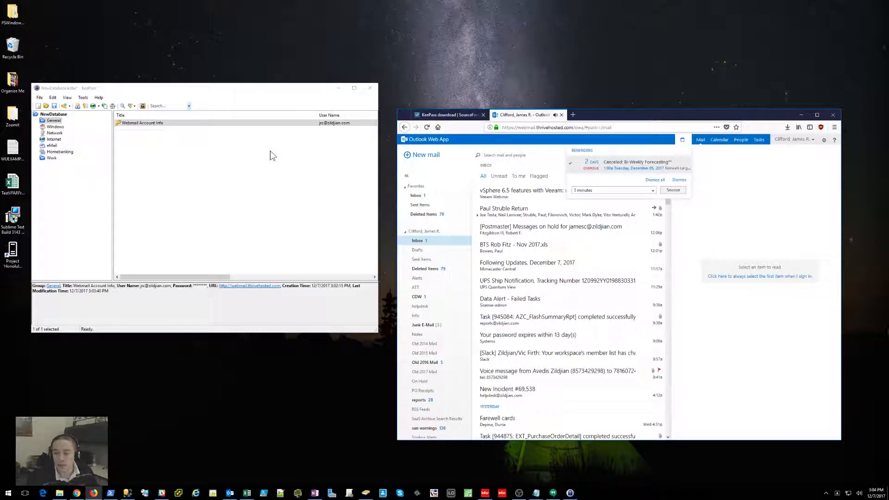
click(680, 180)
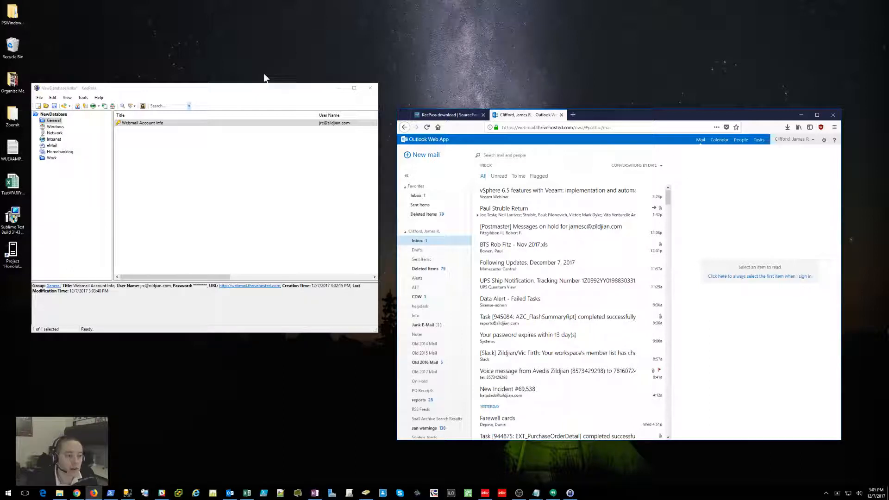
Step: Bring KeePass to the front and copy the Webmail Account Info password to the clipboard
drag(235, 91, 259, 89)
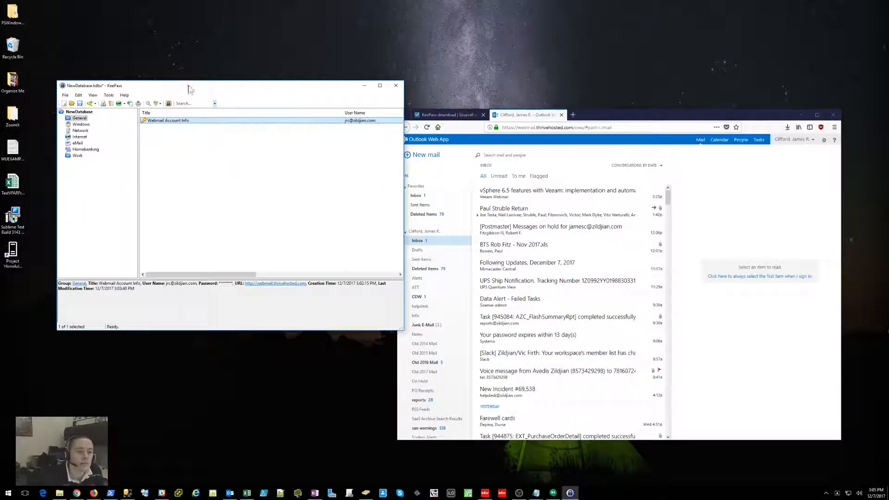
drag(187, 86, 185, 74)
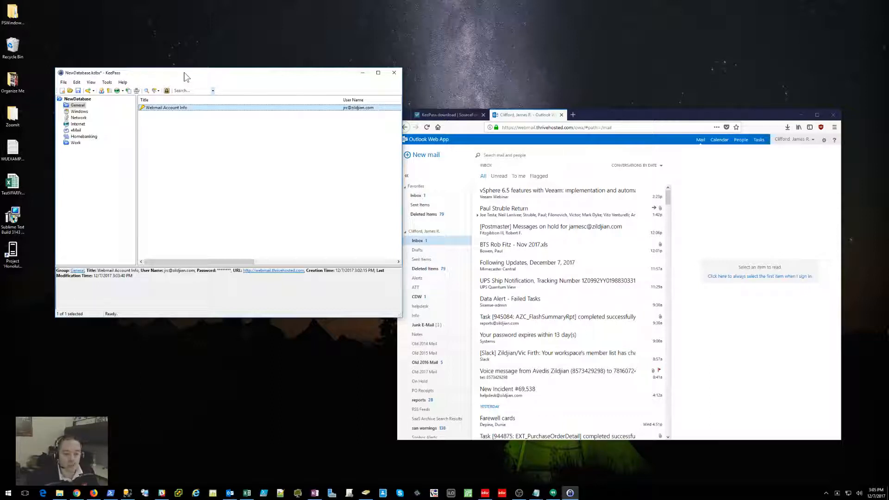
right_click(178, 108)
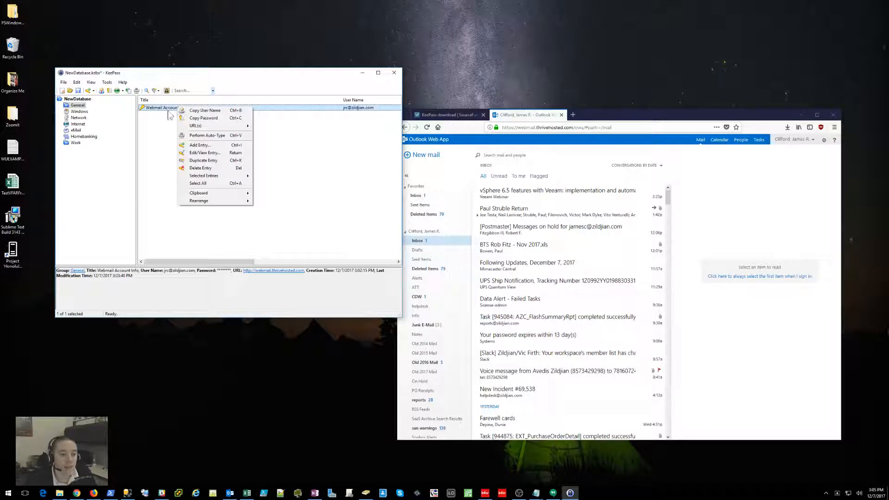
click(213, 119)
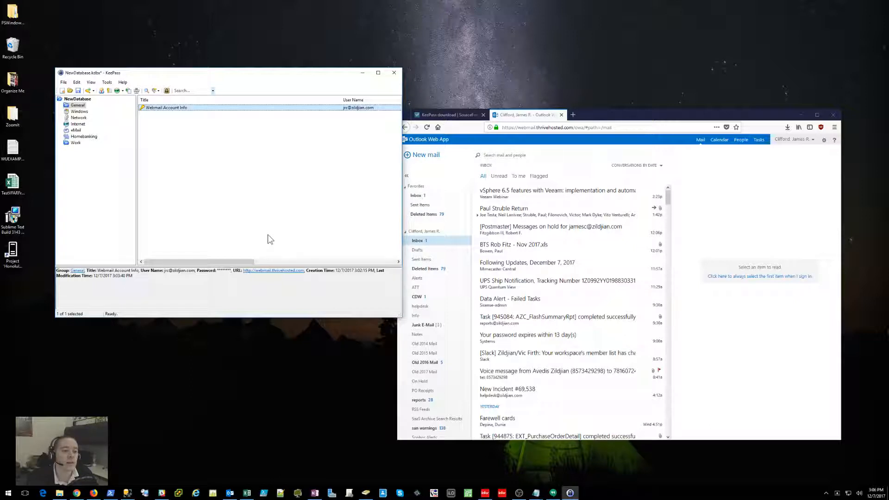
Step: Search the database for 'webmail', finding the single Webmail Account Info entry
click(192, 91)
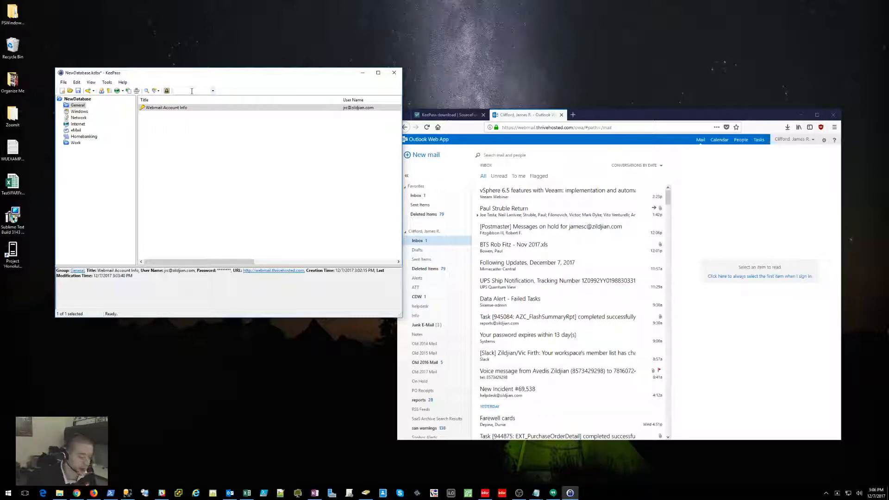
text(webmail)
key(Return)
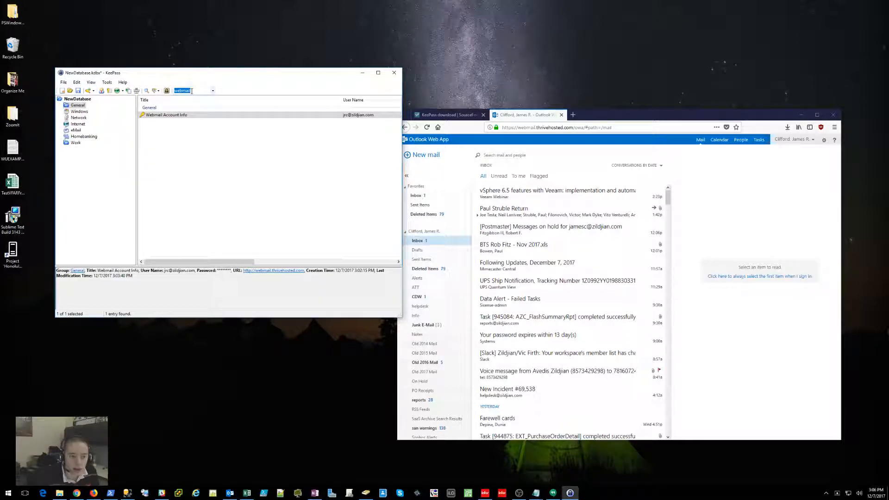